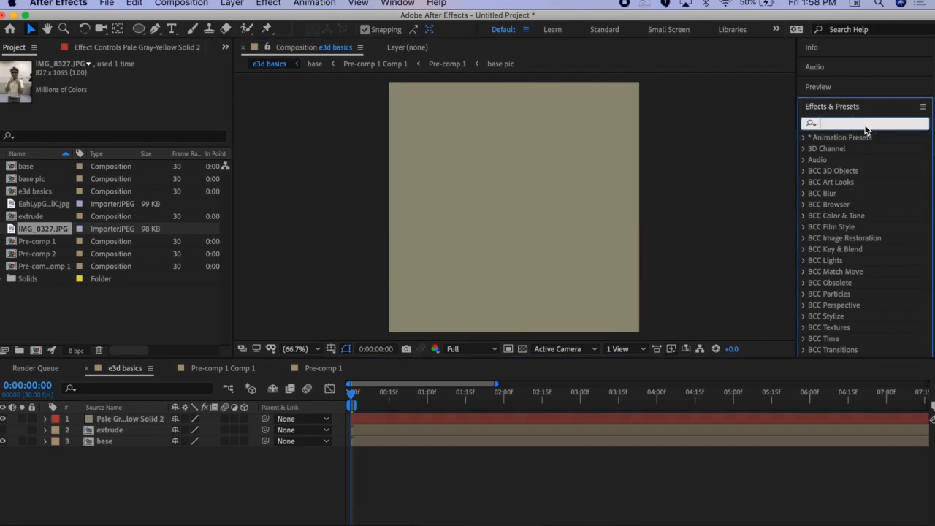
Find the Element effect and apply it to the Pale Gray-Yellow Solid 2 layer
{"action": "type", "text": "elem"}
{"action": "left_click_drag", "start_coordinate": [844, 146], "coordinate": [391, 422]}
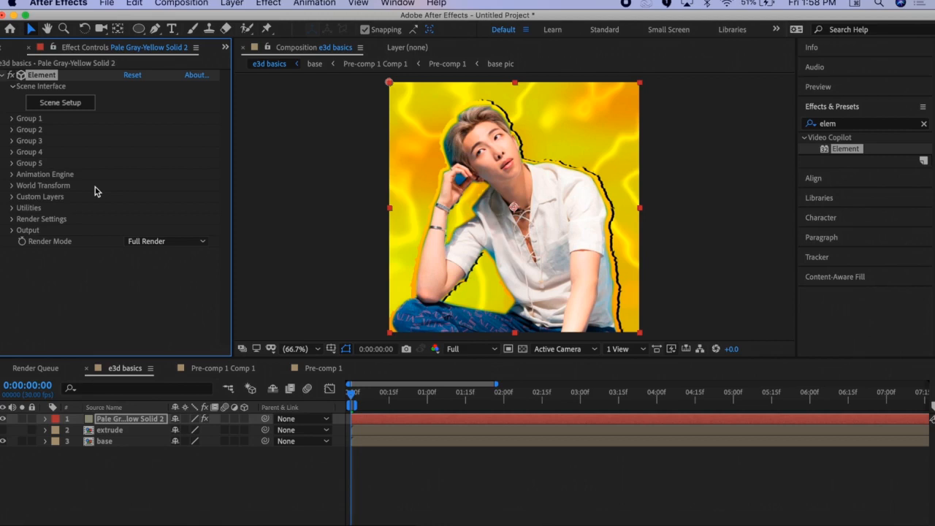
Create a box model in Element's Scene Setup and discard the scene without saving
{"action": "left_click", "coordinate": [73, 103]}
{"action": "scroll", "coordinate": [278, 191], "scroll_direction": "down", "scroll_amount": 5}
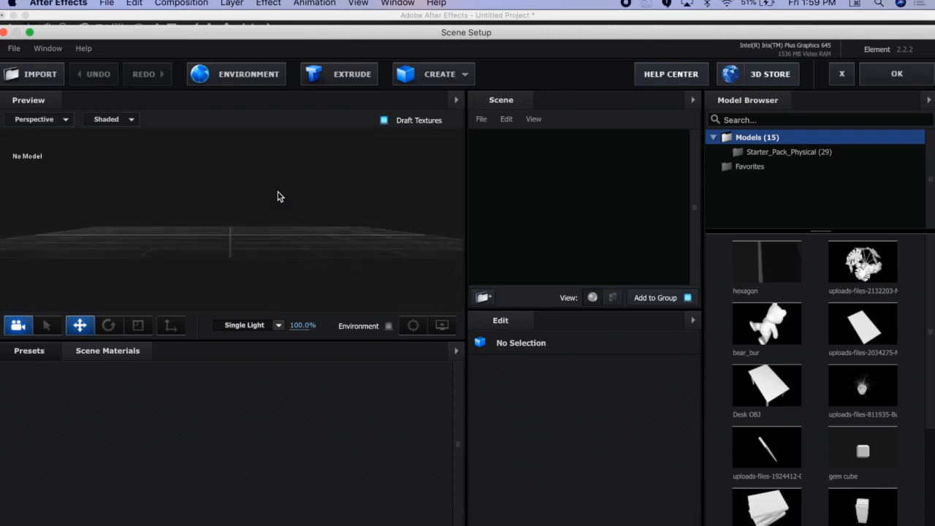
{"action": "left_click_drag", "start_coordinate": [283, 197], "coordinate": [260, 215]}
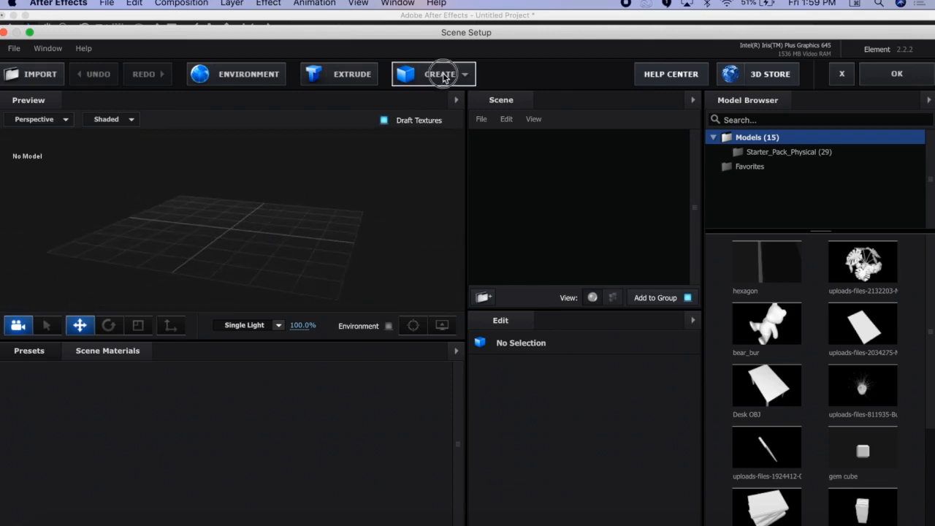
{"action": "left_click", "coordinate": [447, 74]}
{"action": "left_click", "coordinate": [411, 102]}
{"action": "scroll", "coordinate": [298, 219], "scroll_direction": "up", "scroll_amount": 5}
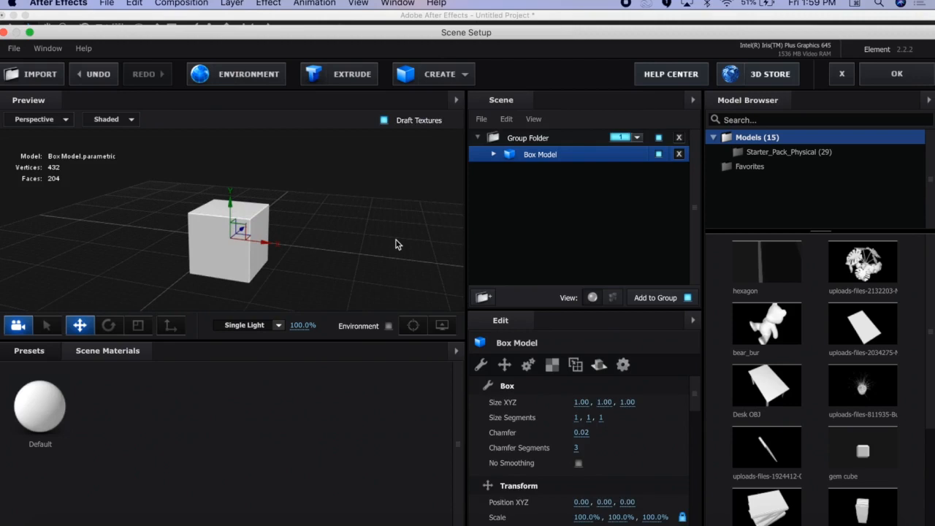
{"action": "left_click", "coordinate": [840, 74]}
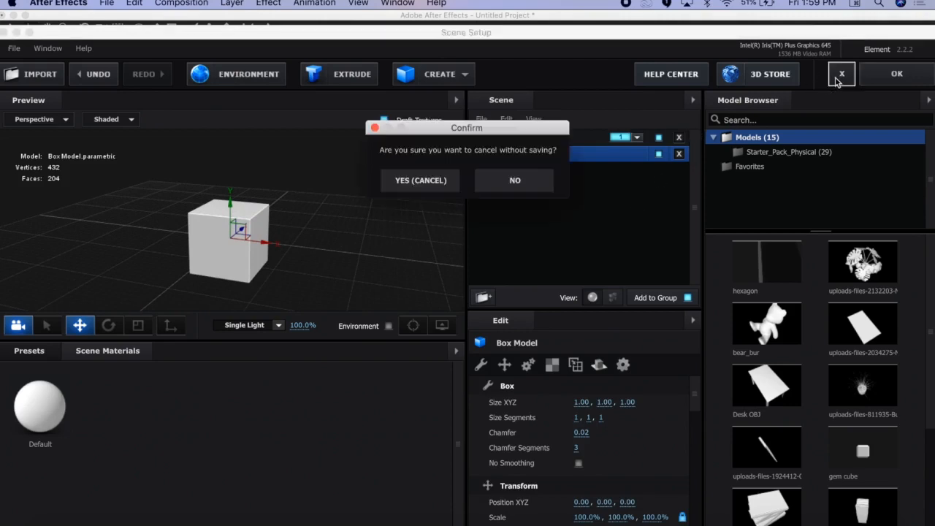
{"action": "left_click", "coordinate": [420, 181]}
Assign the extrude layer to Path Layer 1 in Element's Custom Text and Masks, keeping the extrude layer hidden in the composition
{"action": "left_click", "coordinate": [23, 208]}
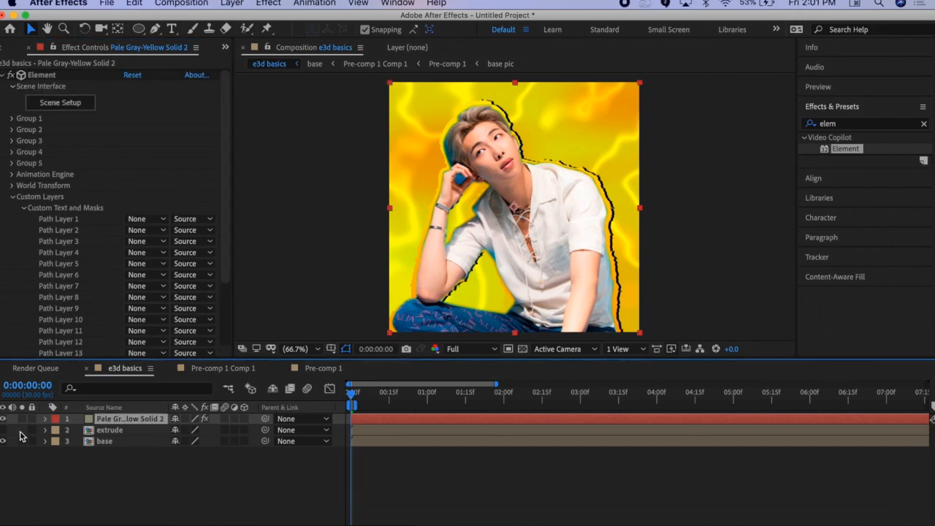
{"action": "left_click", "coordinate": [3, 430]}
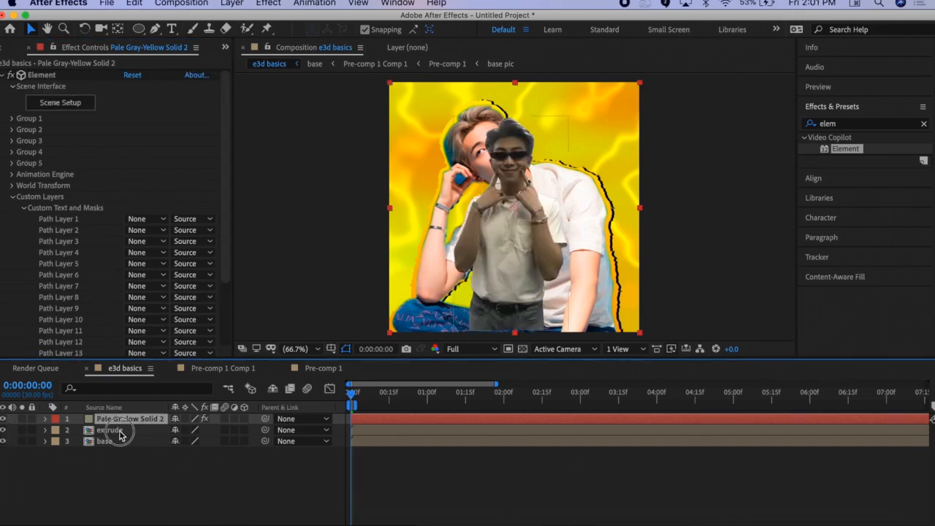
{"action": "left_click", "coordinate": [111, 430]}
{"action": "left_click", "coordinate": [3, 429]}
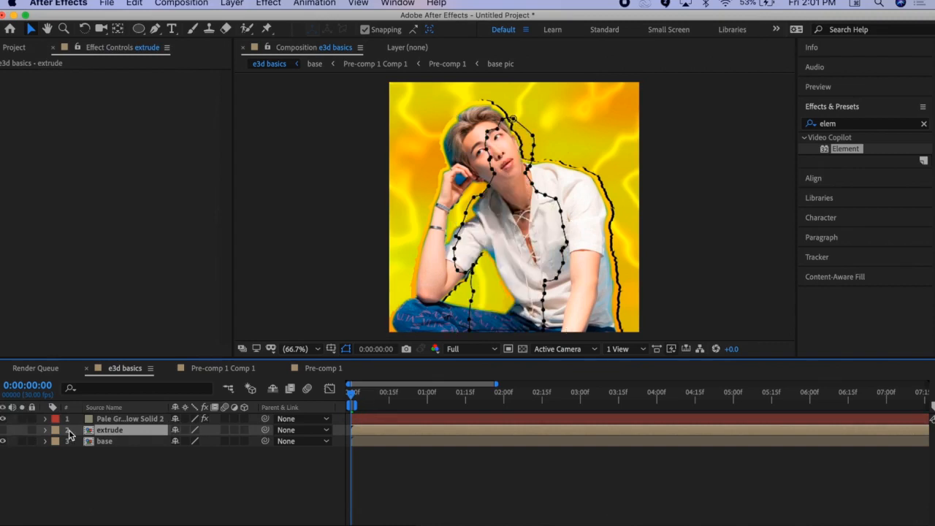
{"action": "left_click", "coordinate": [121, 419]}
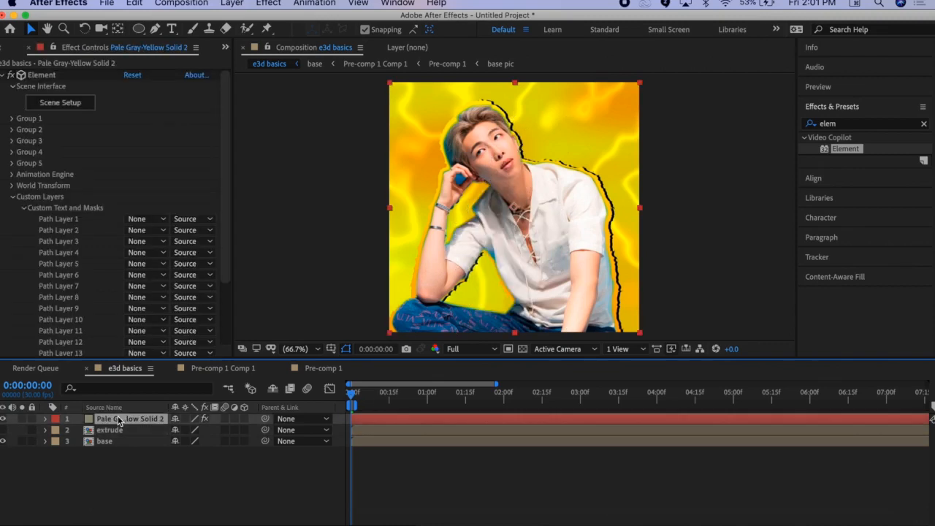
{"action": "left_click", "coordinate": [141, 219]}
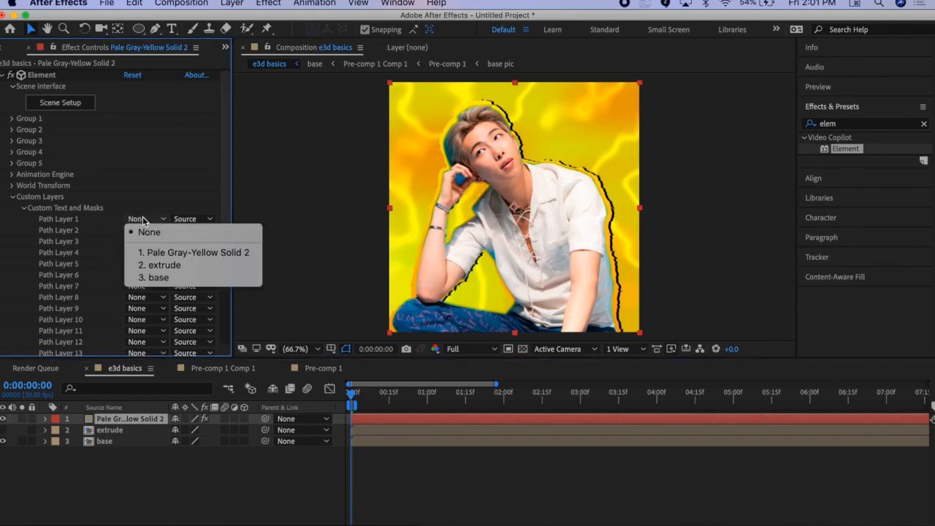
{"action": "left_click", "coordinate": [161, 265]}
Set Element's Custom Texture Maps to base for Layer 1 and extrude for Layer 2, and open Scene Setup
{"action": "left_click", "coordinate": [116, 430]}
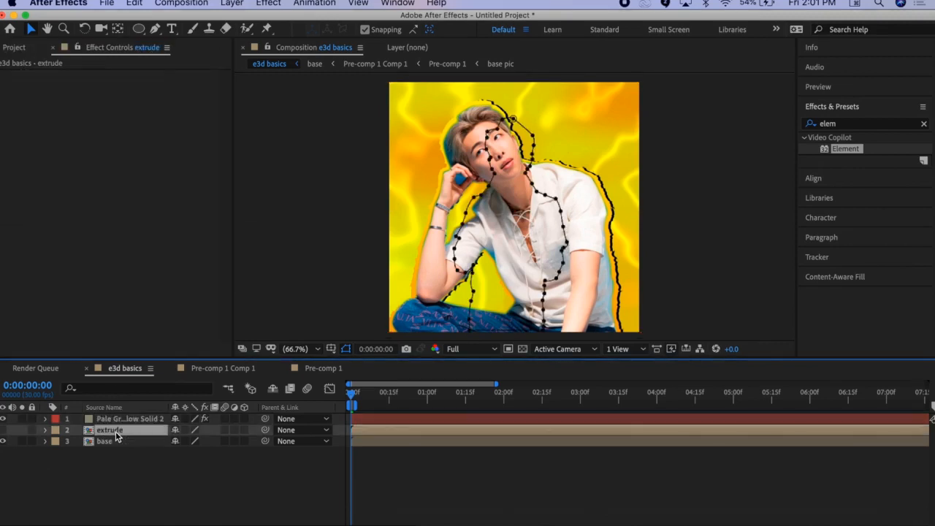
{"action": "left_click", "coordinate": [128, 418]}
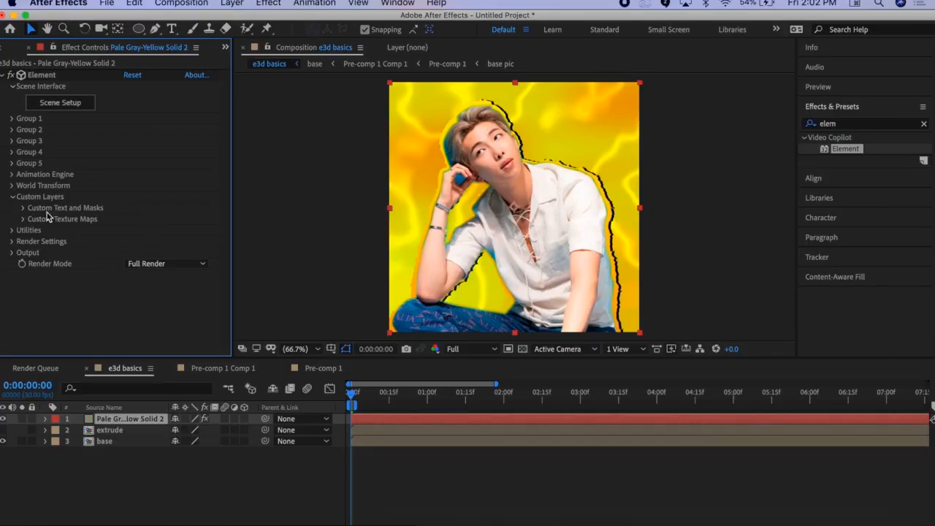
{"action": "left_click", "coordinate": [23, 219]}
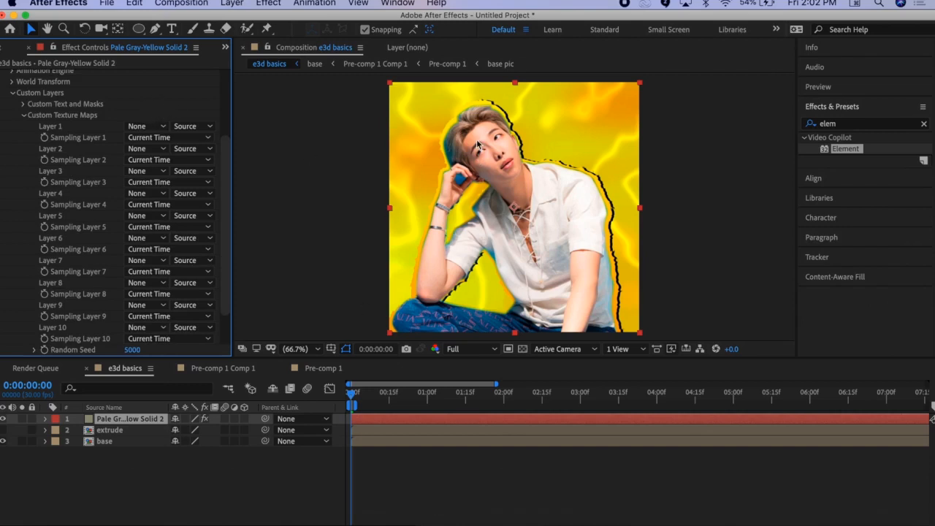
{"action": "left_click", "coordinate": [146, 127]}
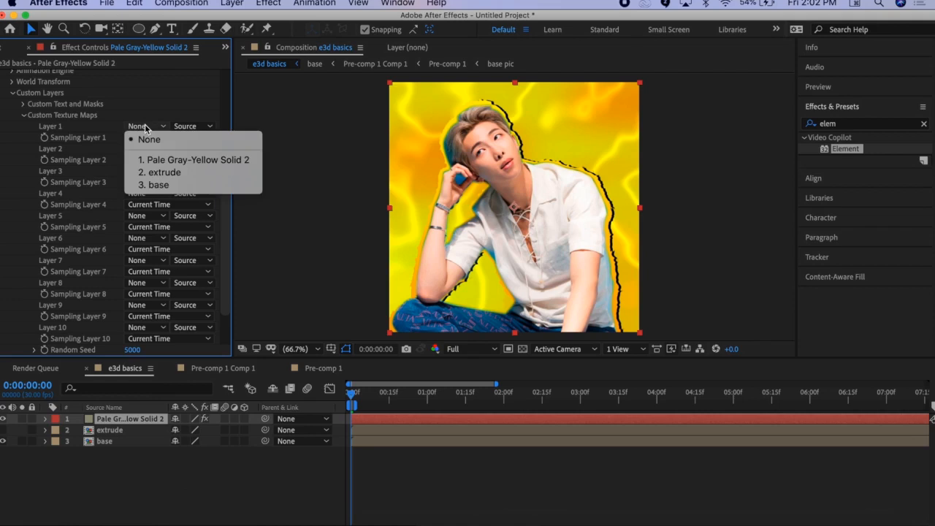
{"action": "left_click", "coordinate": [162, 186]}
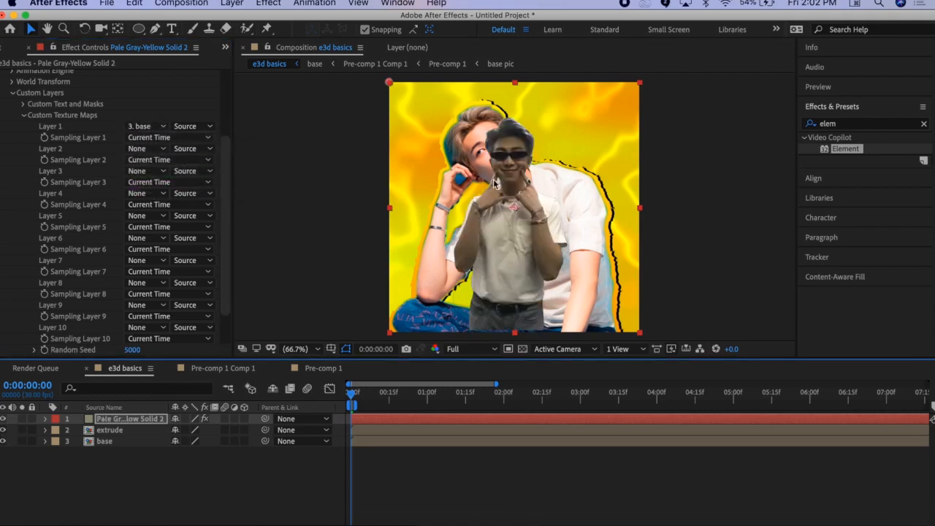
{"action": "left_click", "coordinate": [3, 429]}
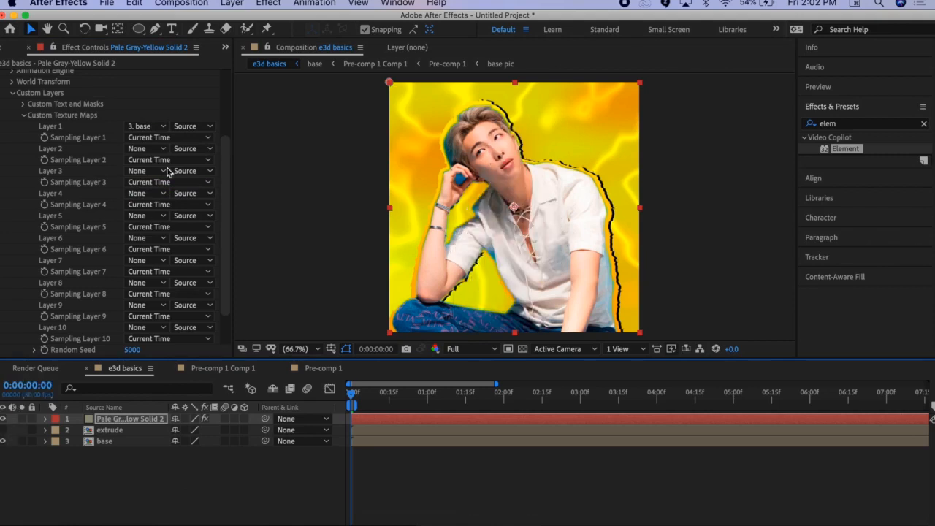
{"action": "left_click", "coordinate": [146, 148]}
{"action": "left_click", "coordinate": [173, 196]}
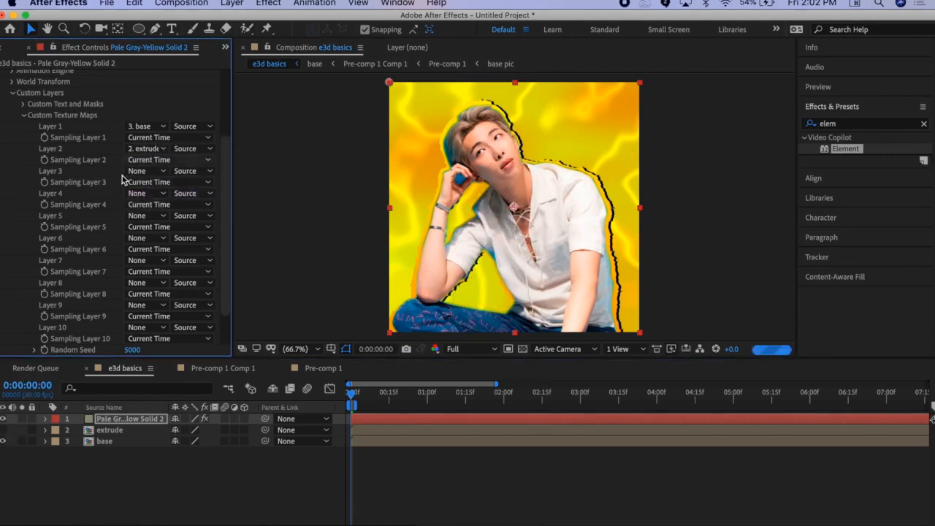
{"action": "left_click", "coordinate": [13, 196]}
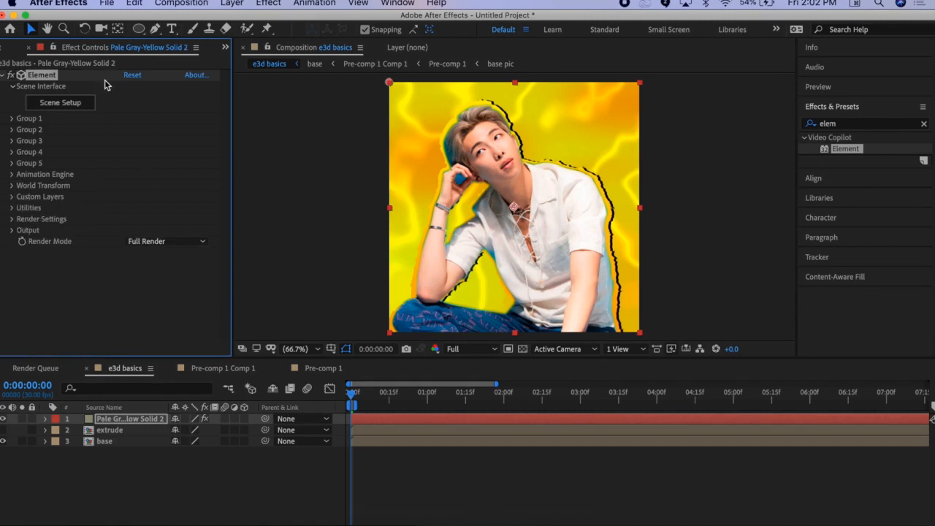
{"action": "left_click", "coordinate": [91, 110]}
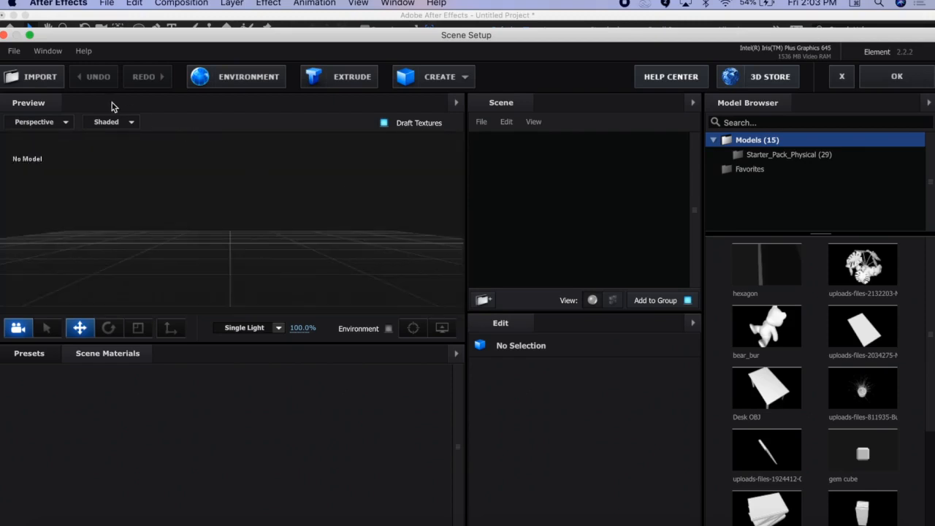
Import the vanity.e3d model into the scene, inspect it from several angles, and delete it
{"action": "left_click", "coordinate": [30, 81]}
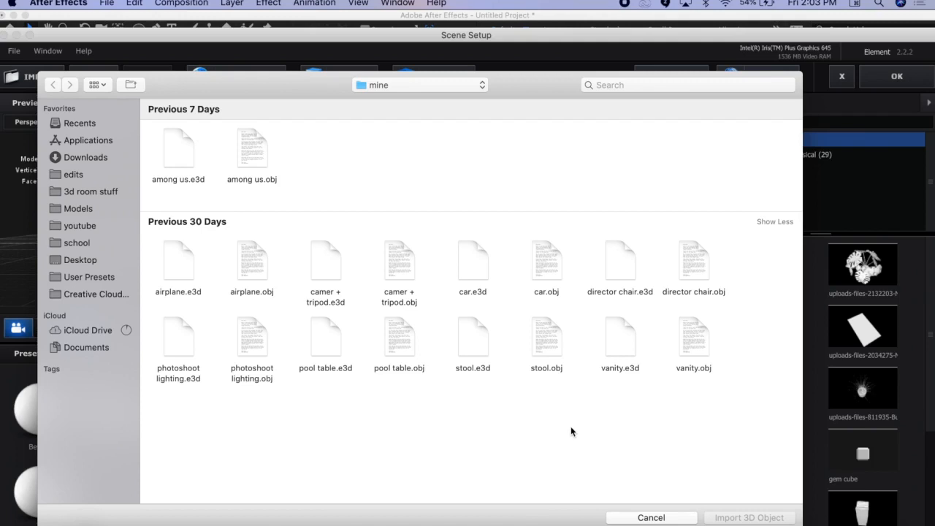
{"action": "double_click", "coordinate": [619, 339]}
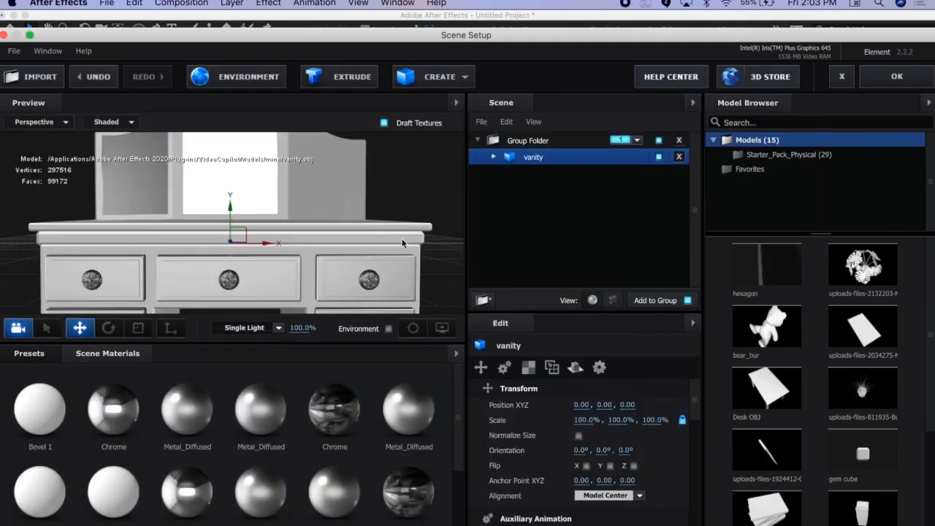
{"action": "scroll", "coordinate": [401, 239], "scroll_direction": "down", "scroll_amount": 5}
{"action": "left_click_drag", "start_coordinate": [401, 239], "coordinate": [355, 288]}
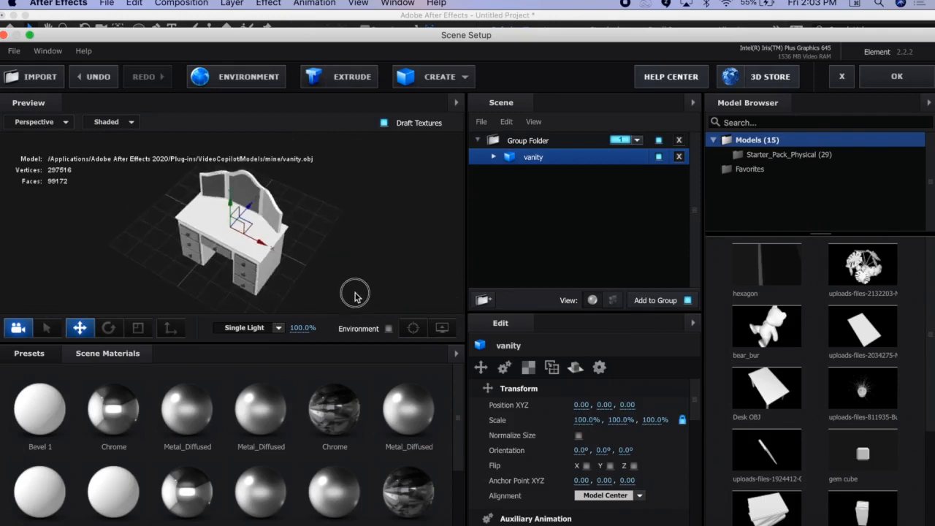
{"action": "scroll", "coordinate": [355, 292], "scroll_direction": "up", "scroll_amount": 5}
{"action": "mouse_move", "coordinate": [388, 252]}
{"action": "left_mouse_down"}
{"action": "mouse_move", "coordinate": [370, 232]}
{"action": "mouse_move", "coordinate": [375, 248]}
{"action": "left_mouse_up"}
{"action": "scroll", "coordinate": [375, 249], "scroll_direction": "down", "scroll_amount": 5}
{"action": "key", "text": "Delete"}
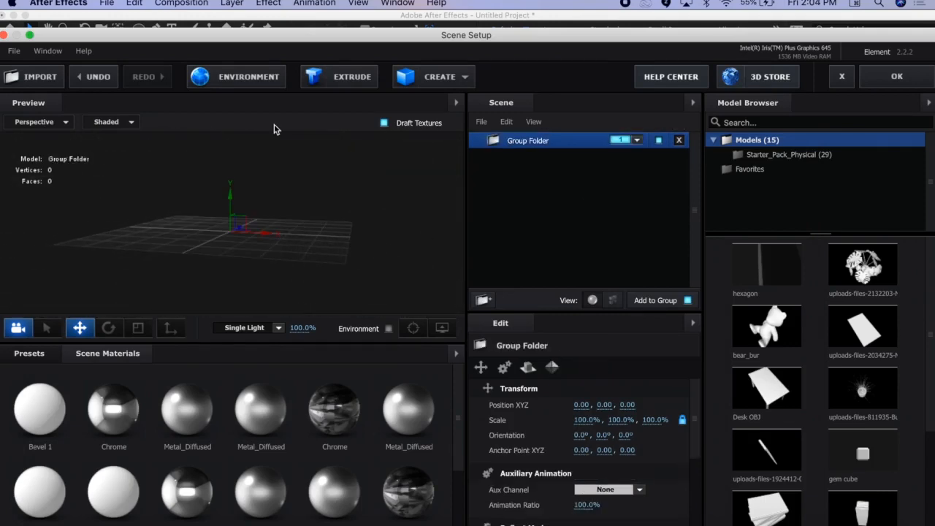
Extrude the custom mask path into a single 3D extrusion model and inspect it in the preview
{"action": "left_click", "coordinate": [315, 81]}
{"action": "left_click_drag", "start_coordinate": [273, 190], "coordinate": [292, 223]}
{"action": "scroll", "coordinate": [285, 222], "scroll_direction": "up", "scroll_amount": 5}
{"action": "scroll", "coordinate": [307, 219], "scroll_direction": "down", "scroll_amount": 5}
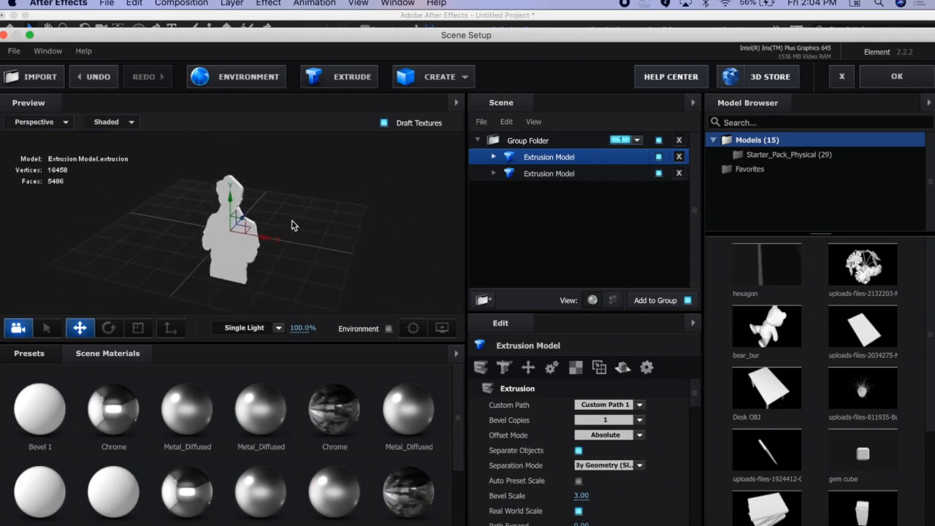
{"action": "scroll", "coordinate": [292, 224], "scroll_direction": "up", "scroll_amount": 5}
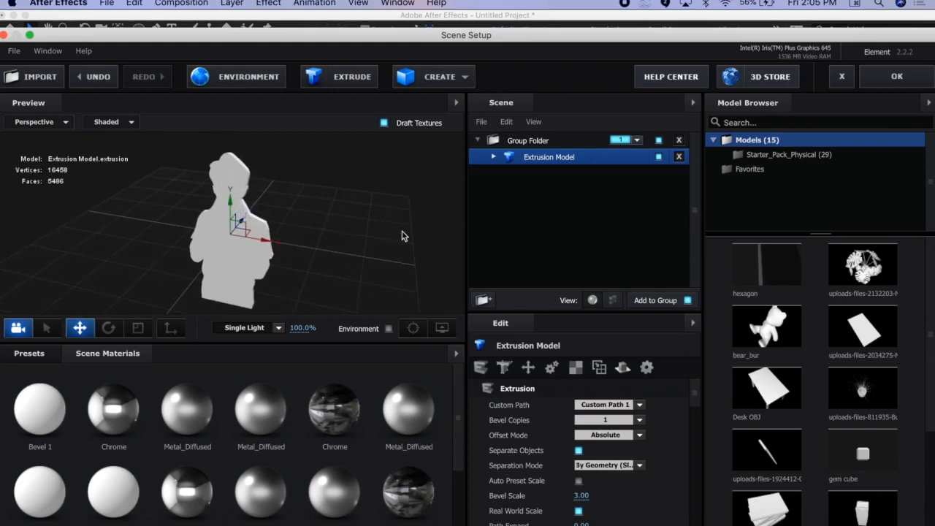
{"action": "left_click_drag", "start_coordinate": [694, 388], "coordinate": [715, 367]}
Switch the extrusion model to Custom Path 2 and back to Custom Path 1, and accept the scene
{"action": "left_click", "coordinate": [592, 405]}
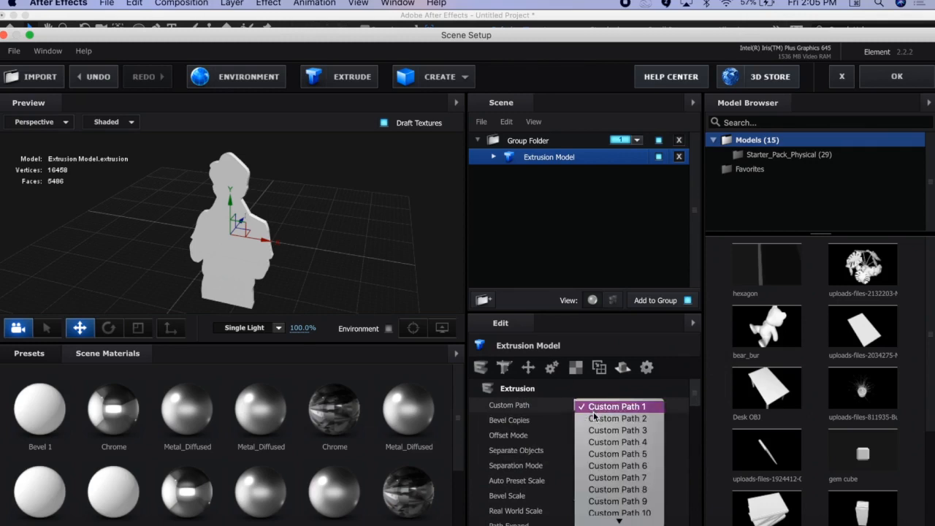
{"action": "left_click", "coordinate": [593, 418]}
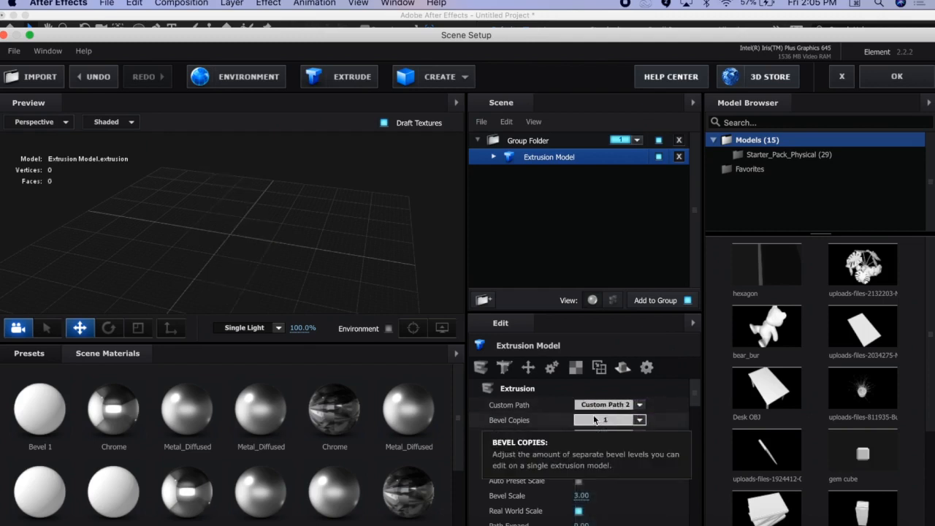
{"action": "left_click", "coordinate": [606, 403]}
{"action": "left_click", "coordinate": [605, 406]}
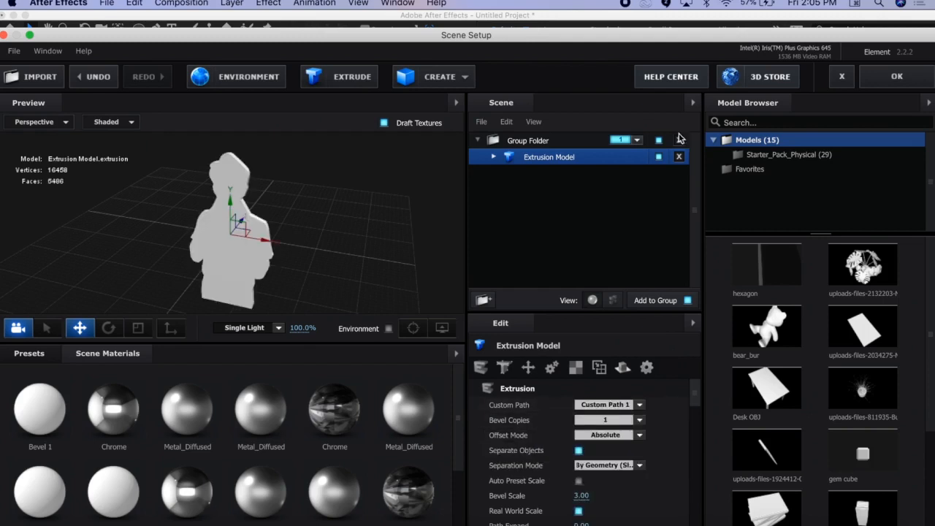
{"action": "left_click", "coordinate": [880, 75]}
Draw a closed five-point curved mask with the Pen tool on a new black solid layer
{"action": "left_click", "coordinate": [155, 29]}
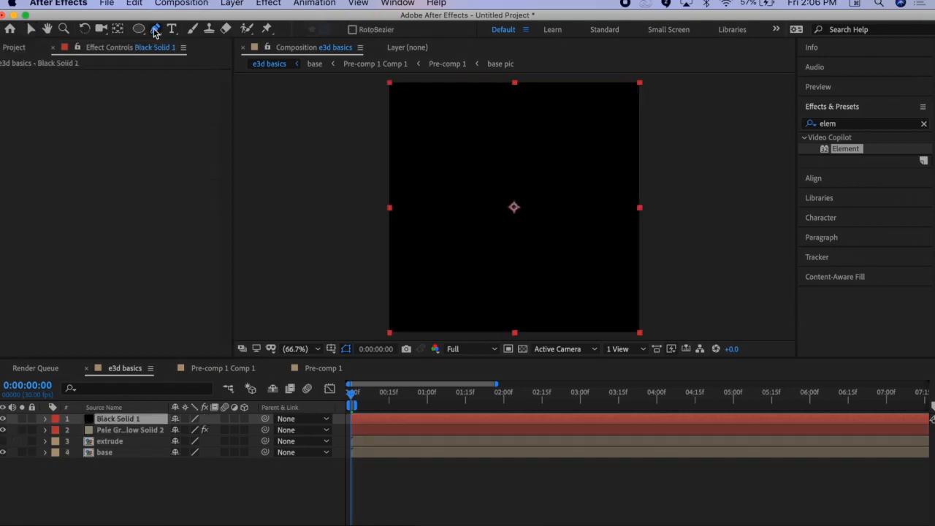
{"action": "left_click", "coordinate": [523, 105]}
{"action": "left_click_drag", "start_coordinate": [464, 121], "coordinate": [451, 171]}
{"action": "left_click_drag", "start_coordinate": [431, 221], "coordinate": [459, 233]}
{"action": "left_click", "coordinate": [584, 254]}
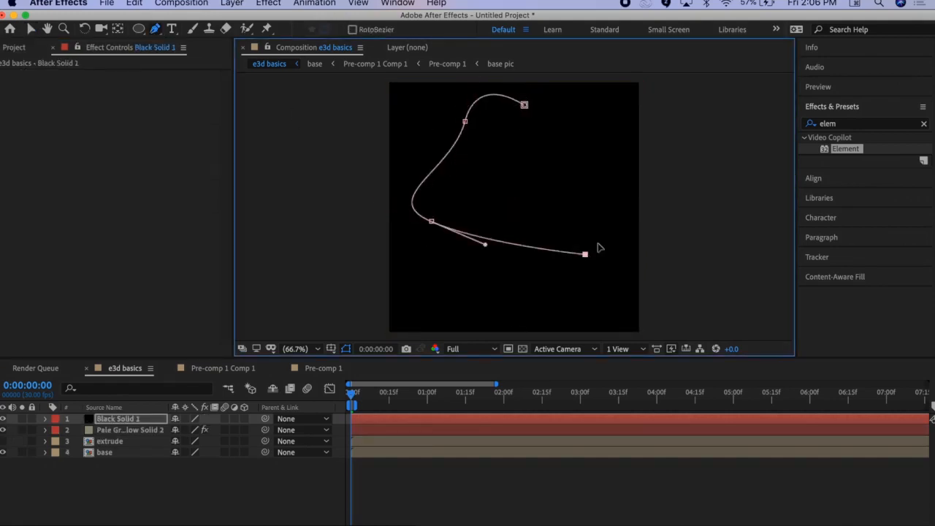
{"action": "left_click", "coordinate": [586, 157]}
{"action": "left_click", "coordinate": [524, 105]}
{"action": "key", "text": "v"}
Assign Black Solid 1 to Path Layer 2 in Element's Custom Text and Masks on the yellow solid, and reopen Scene Setup
{"action": "left_click", "coordinate": [138, 430]}
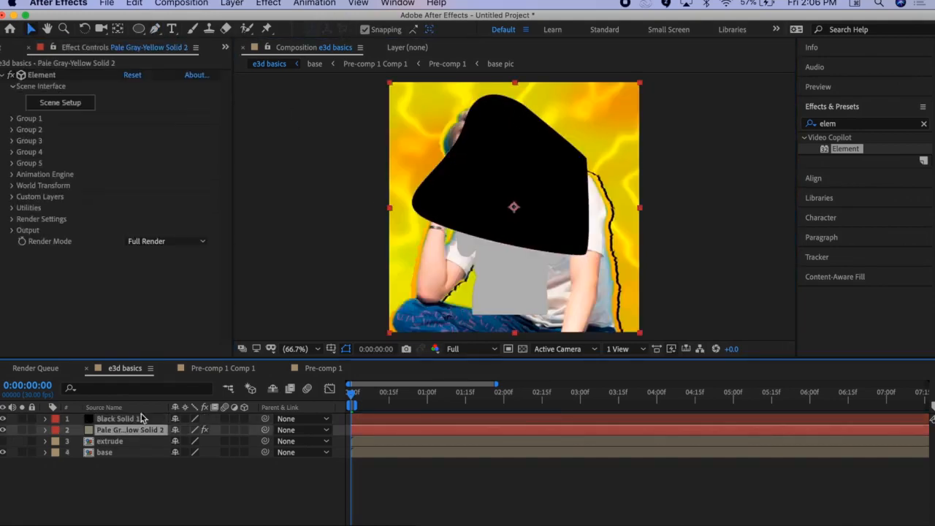
{"action": "left_click", "coordinate": [11, 197]}
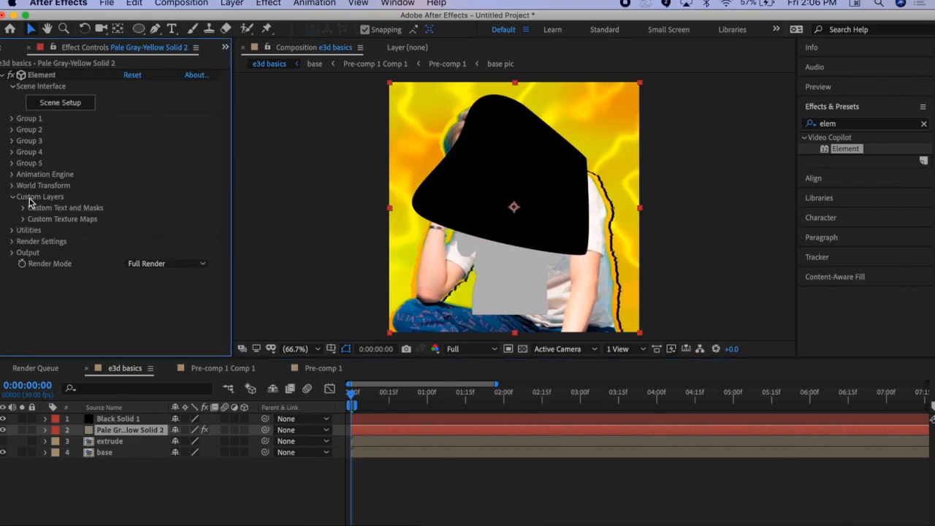
{"action": "left_click", "coordinate": [24, 208]}
{"action": "left_click", "coordinate": [130, 206]}
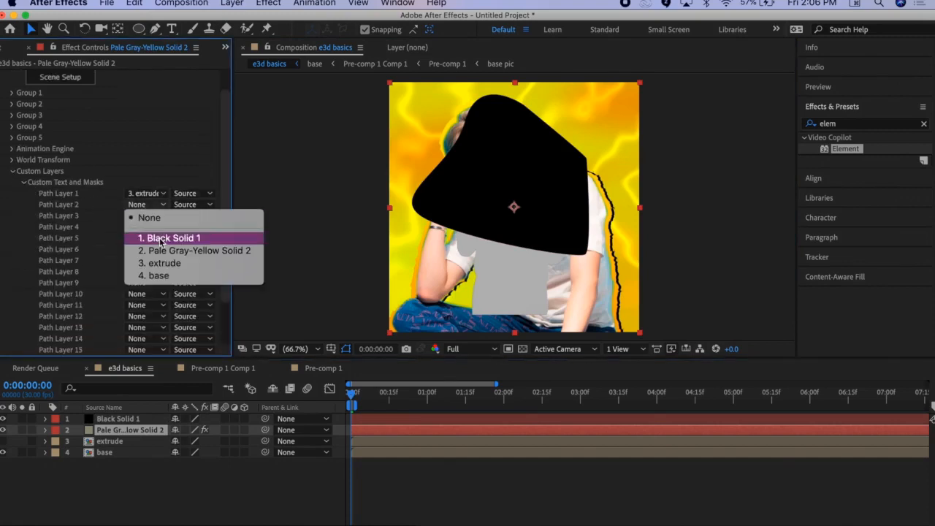
{"action": "left_click", "coordinate": [150, 240]}
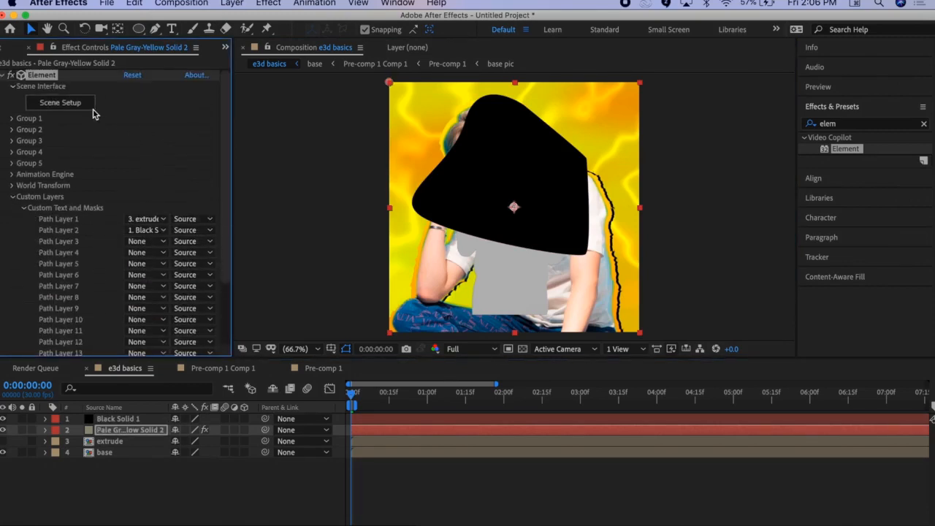
{"action": "left_click", "coordinate": [89, 109]}
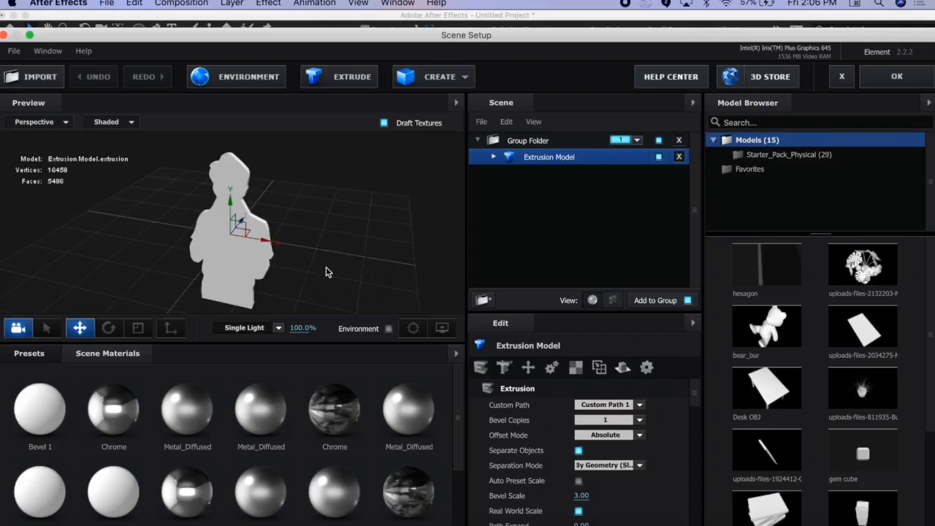
Try Custom Path 2 on the extrusion model and return it to Custom Path 1
{"action": "left_click", "coordinate": [586, 406]}
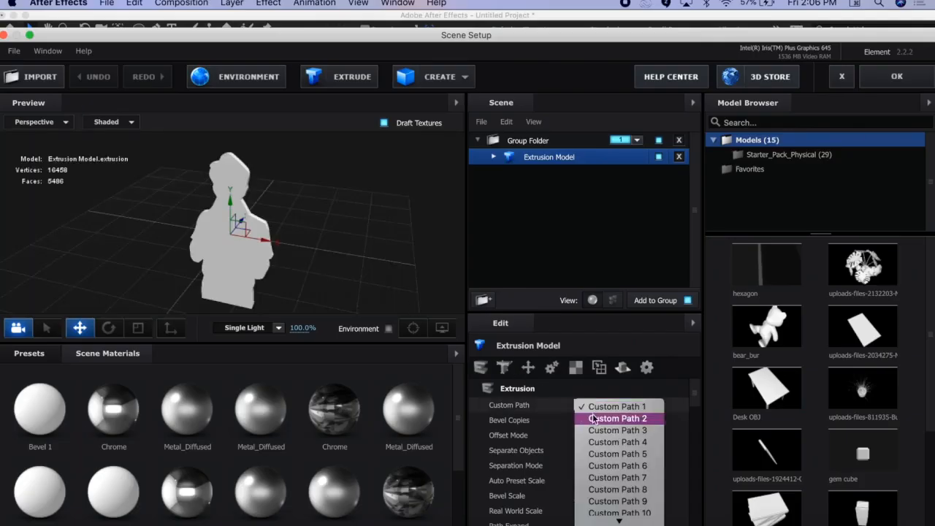
{"action": "left_click", "coordinate": [617, 418]}
{"action": "mouse_move", "coordinate": [306, 260]}
{"action": "left_mouse_down"}
{"action": "mouse_move", "coordinate": [347, 250]}
{"action": "mouse_move", "coordinate": [252, 250]}
{"action": "mouse_move", "coordinate": [313, 261]}
{"action": "left_mouse_up"}
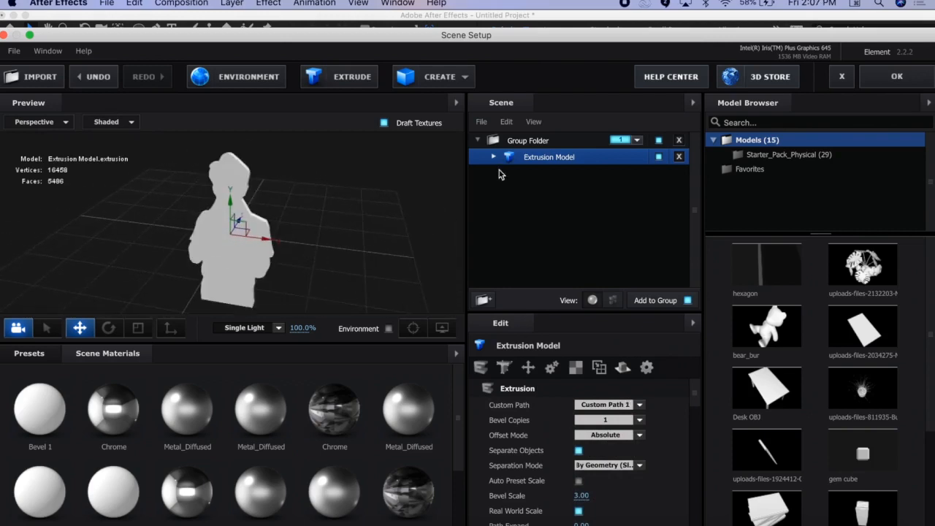
Expand the Extrusion Model in the scene, select its Bevel 1 material, and look over the available primitive shapes
{"action": "left_click", "coordinate": [493, 157]}
{"action": "left_click", "coordinate": [570, 177]}
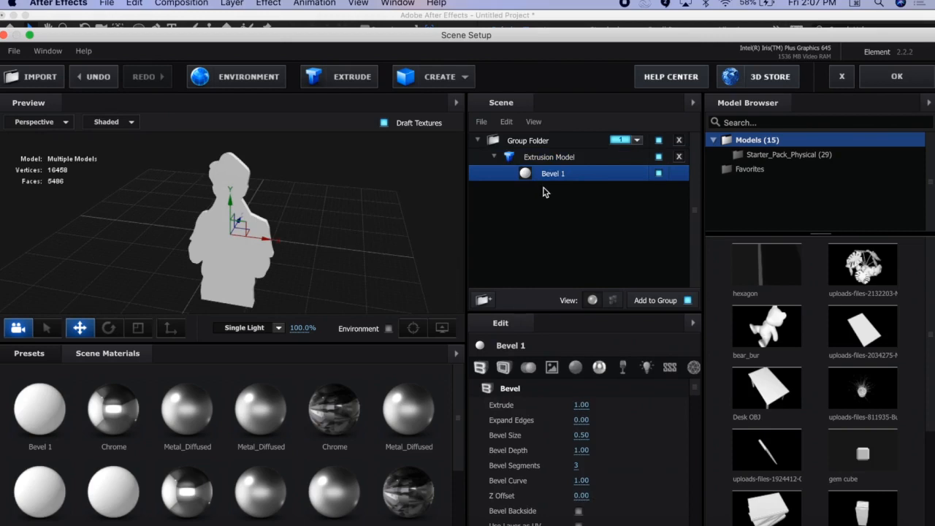
{"action": "left_click", "coordinate": [438, 79]}
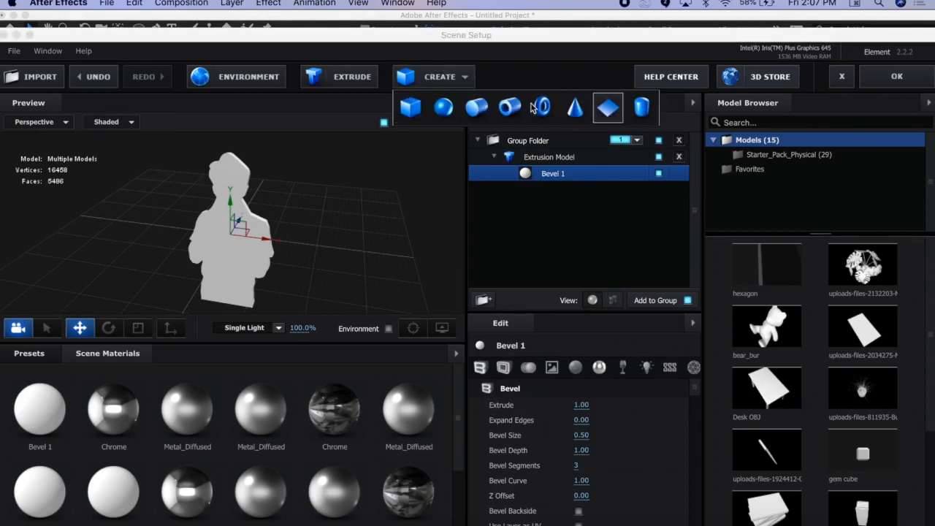
{"action": "left_click", "coordinate": [563, 199]}
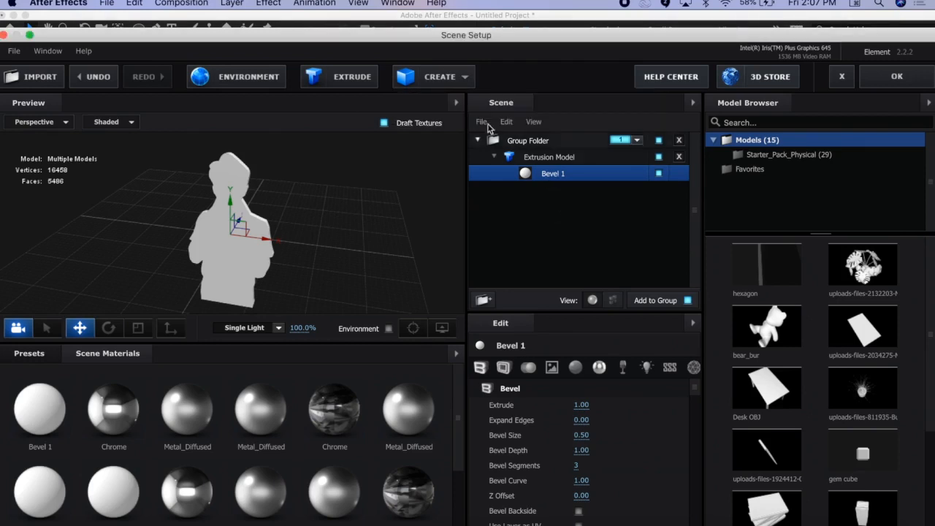
{"action": "left_click", "coordinate": [438, 76]}
{"action": "left_click", "coordinate": [515, 175]}
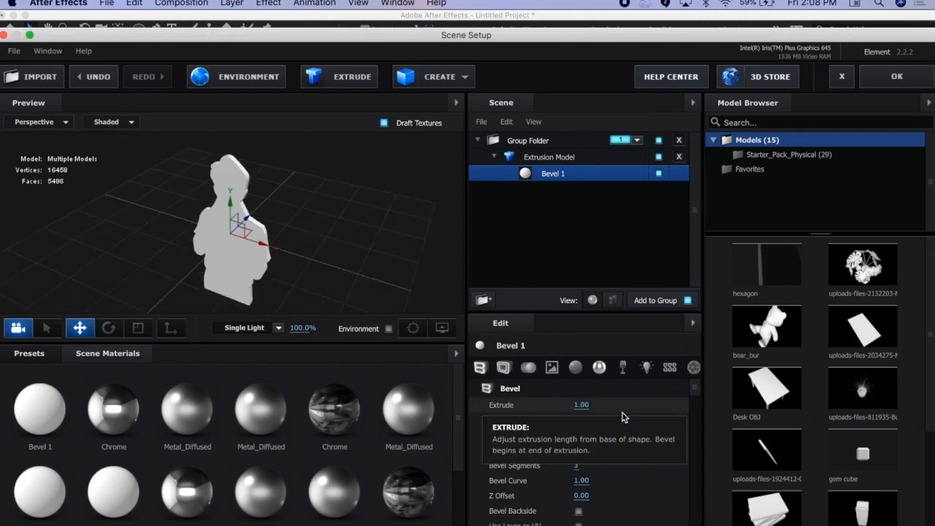
Try different Extrude and Bevel Size values on Bevel 1, inspect the edge up close, and restore both settings
{"action": "left_click_drag", "start_coordinate": [579, 406], "coordinate": [662, 387]}
{"action": "key", "text": "super+z"}
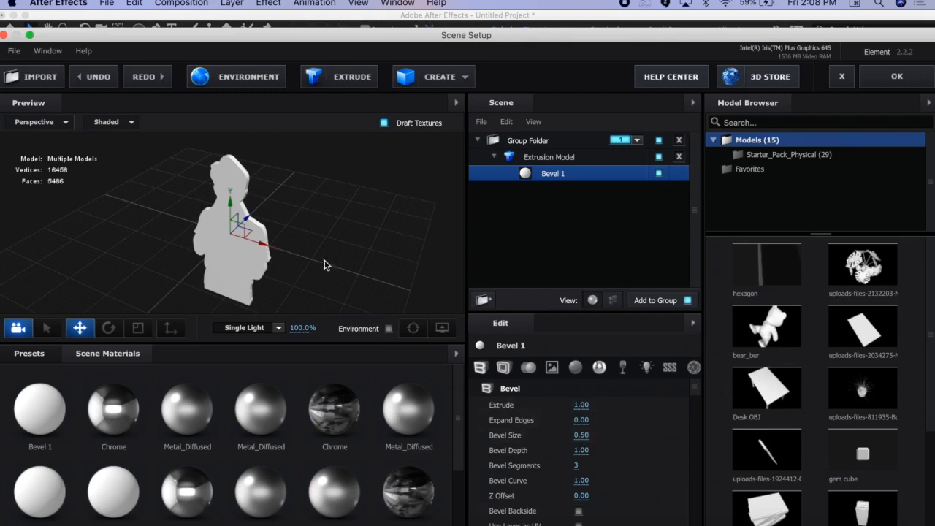
{"action": "scroll", "coordinate": [303, 226], "scroll_direction": "up", "scroll_amount": 10}
{"action": "scroll", "coordinate": [303, 230], "scroll_direction": "up", "scroll_amount": 3}
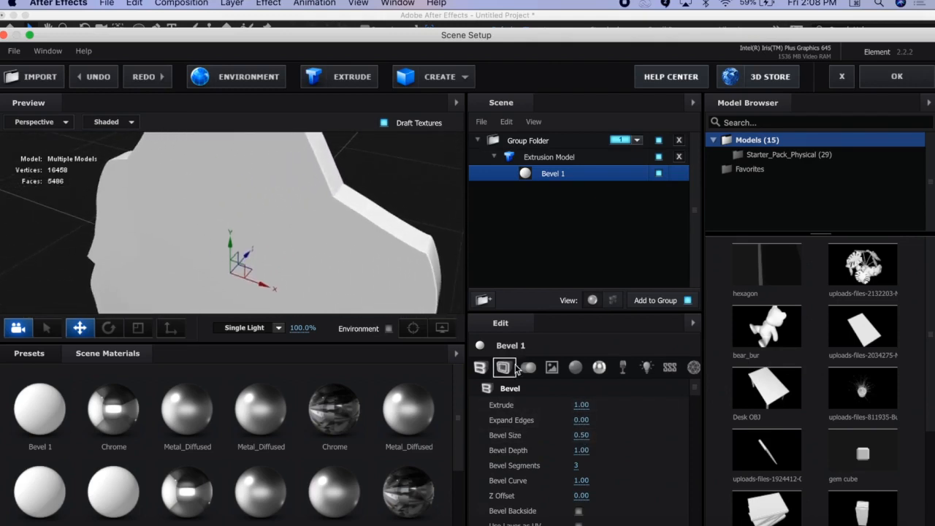
{"action": "left_click_drag", "start_coordinate": [581, 435], "coordinate": [901, 397]}
{"action": "left_click_drag", "start_coordinate": [915, 393], "coordinate": [552, 358]}
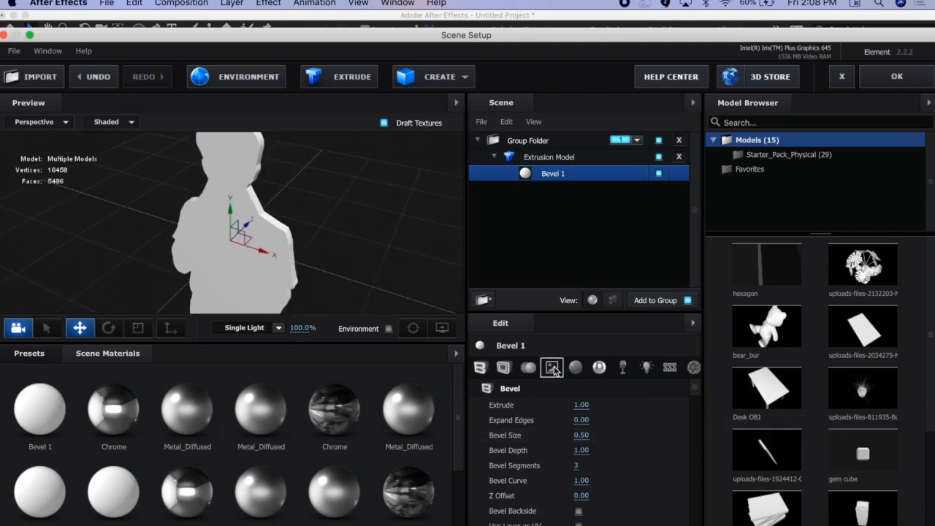
Try Custom Layer 1 as Bevel 1's Diffuse texture, replace it with Custom Layer 2, and accept the texture
{"action": "left_click", "coordinate": [553, 368]}
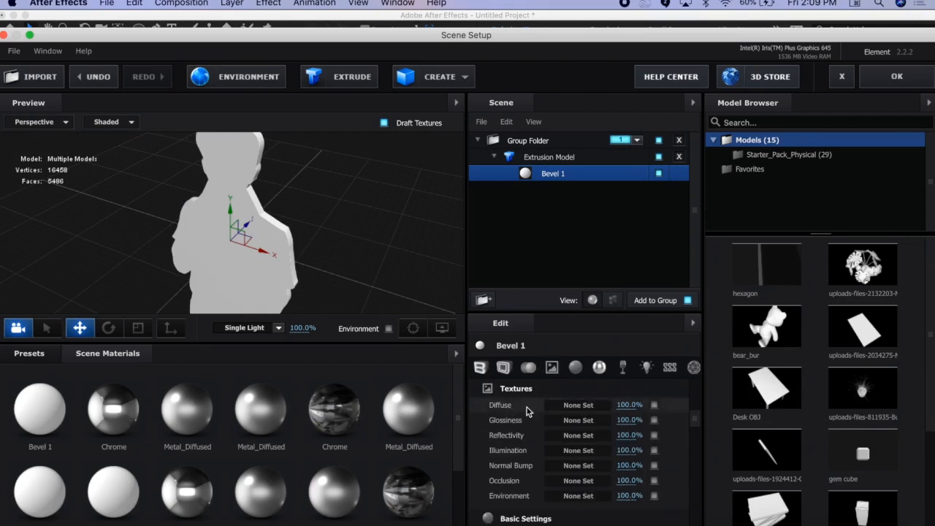
{"action": "left_click", "coordinate": [568, 407]}
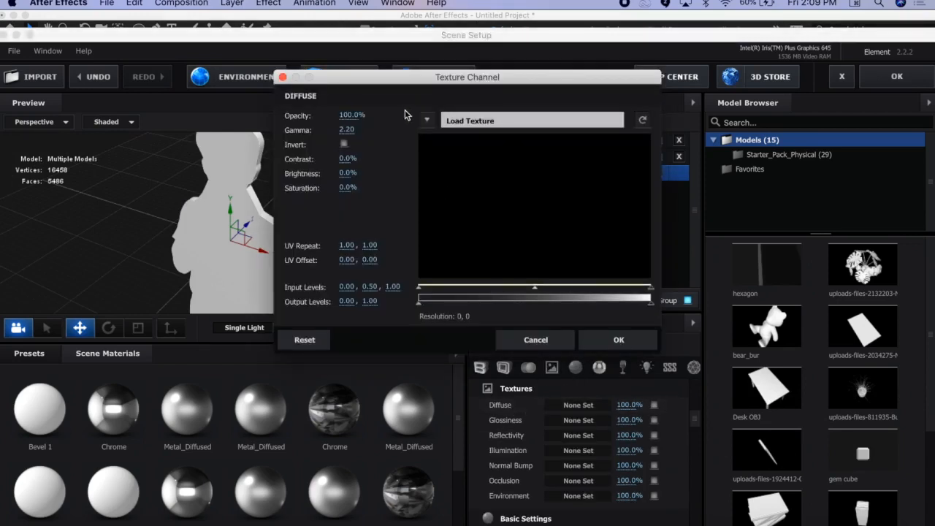
{"action": "left_click", "coordinate": [432, 119]}
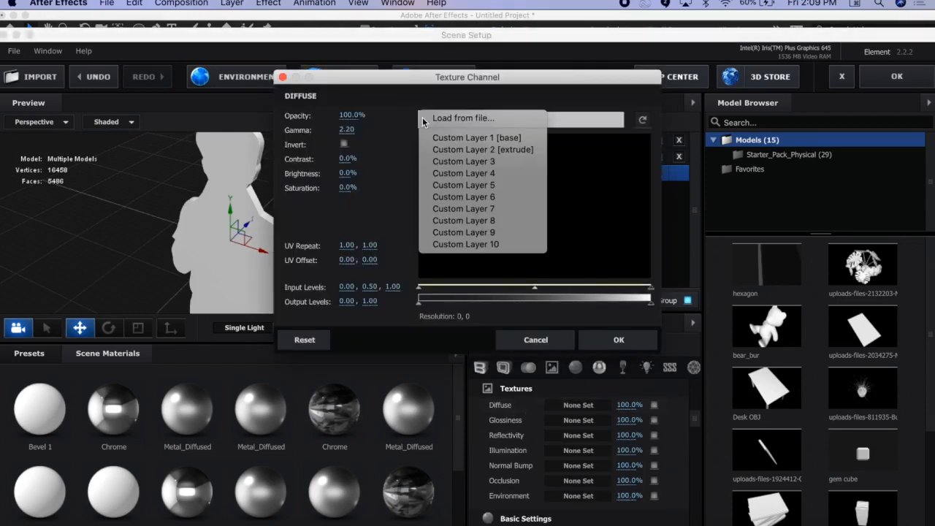
{"action": "left_click", "coordinate": [485, 136]}
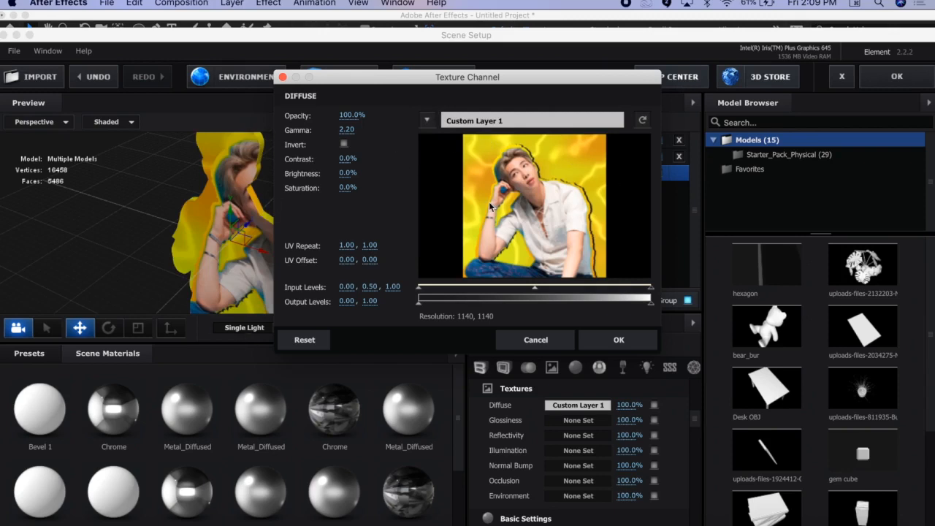
{"action": "left_click", "coordinate": [428, 120]}
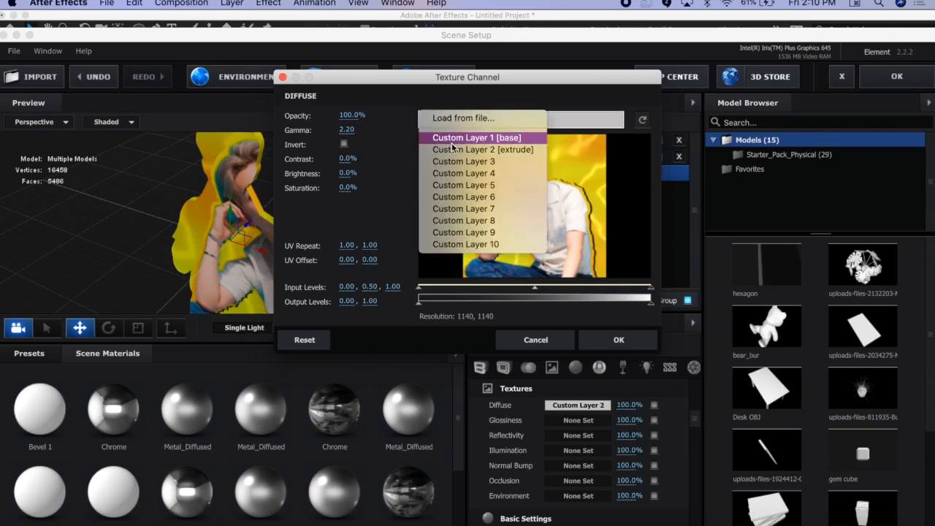
{"action": "left_click", "coordinate": [454, 149]}
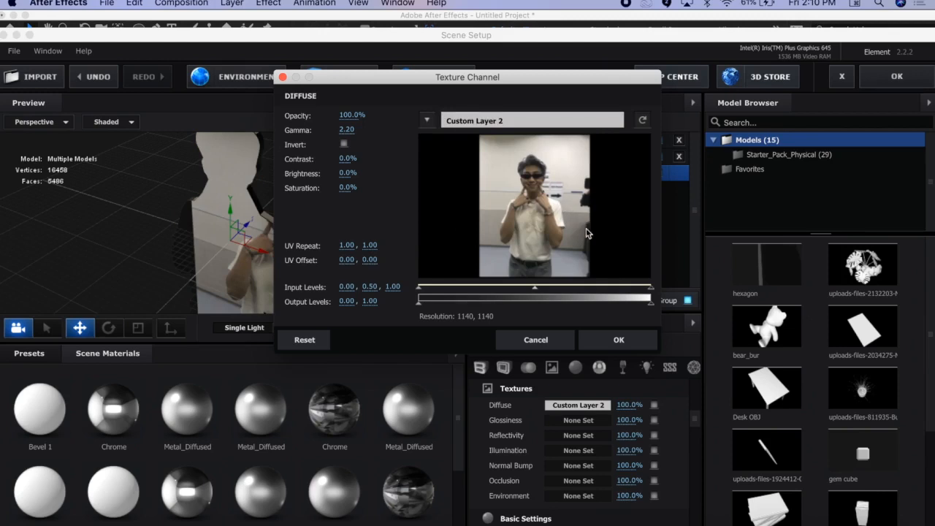
{"action": "left_click", "coordinate": [597, 340]}
Set the Extrusion Model's Texture Mapping to UV
{"action": "scroll", "coordinate": [350, 221], "scroll_direction": "down", "scroll_amount": 4}
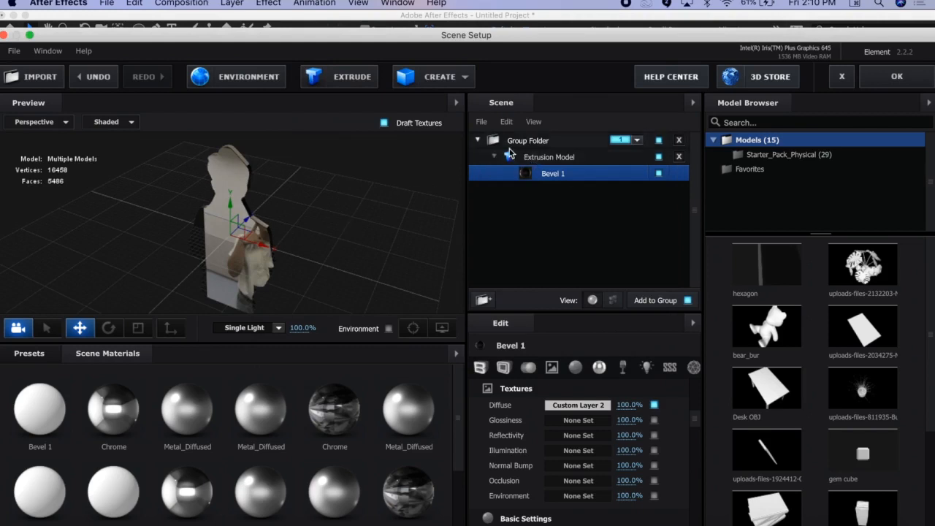
{"action": "left_click", "coordinate": [527, 159]}
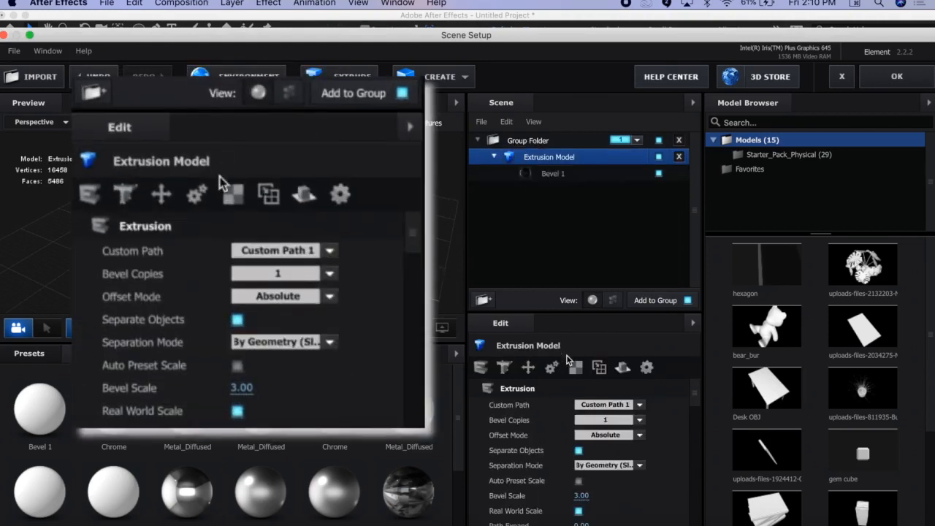
{"action": "left_click", "coordinate": [577, 367]}
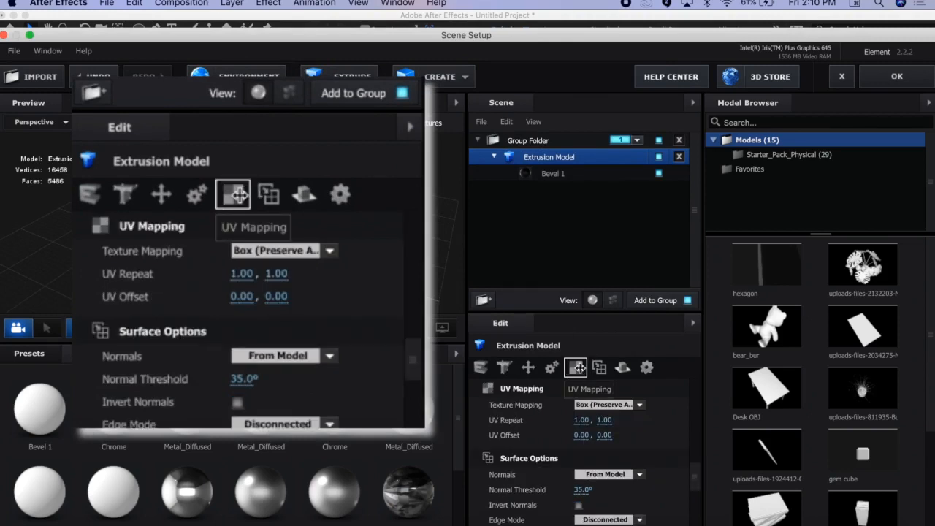
{"action": "left_click", "coordinate": [588, 406]}
{"action": "left_click", "coordinate": [589, 407]}
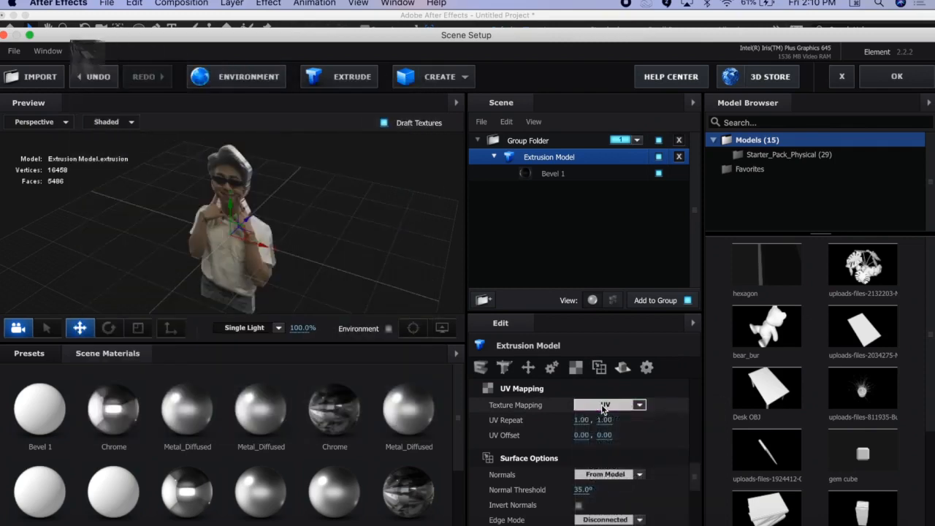
Try a Diffuse value of 4.59 and a red FF0000 Diffuse Color on Bevel 1, and cancel the color change
{"action": "left_click", "coordinate": [563, 175]}
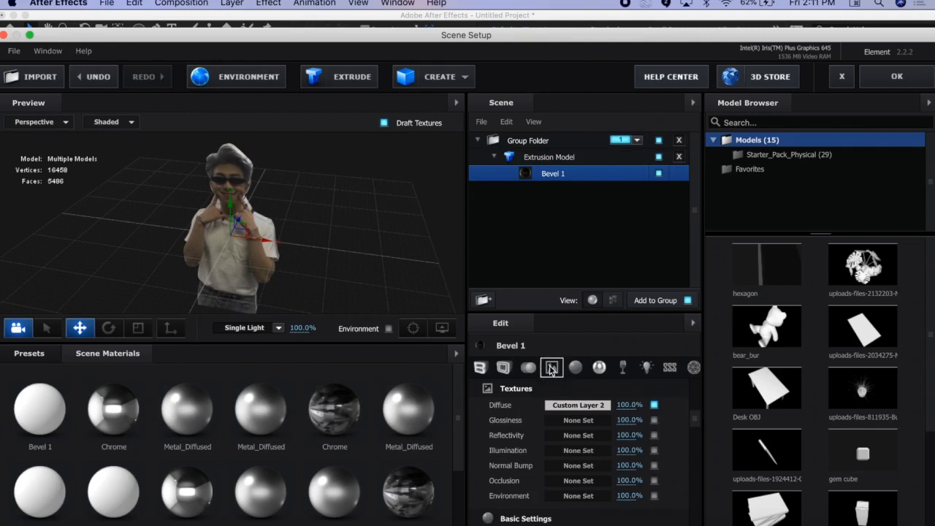
{"action": "scroll", "coordinate": [565, 433], "scroll_direction": "down", "scroll_amount": 10}
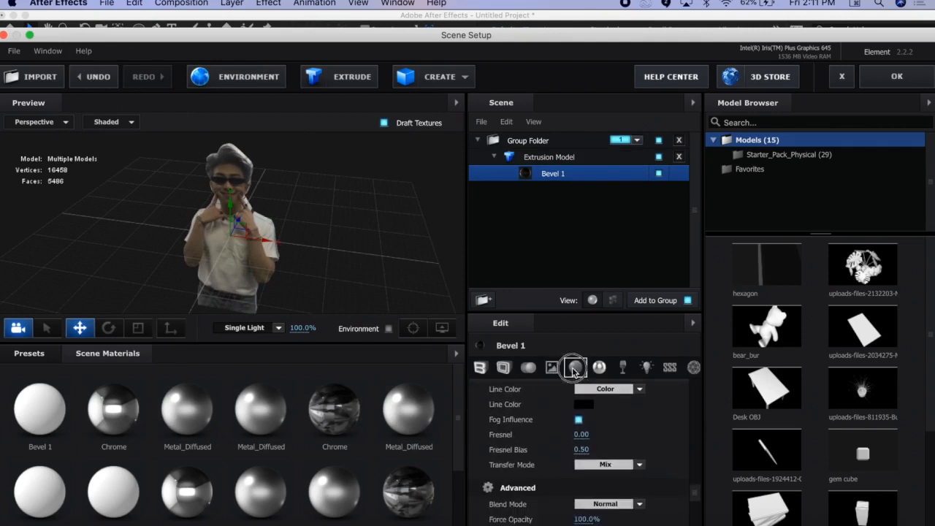
{"action": "left_click", "coordinate": [575, 368]}
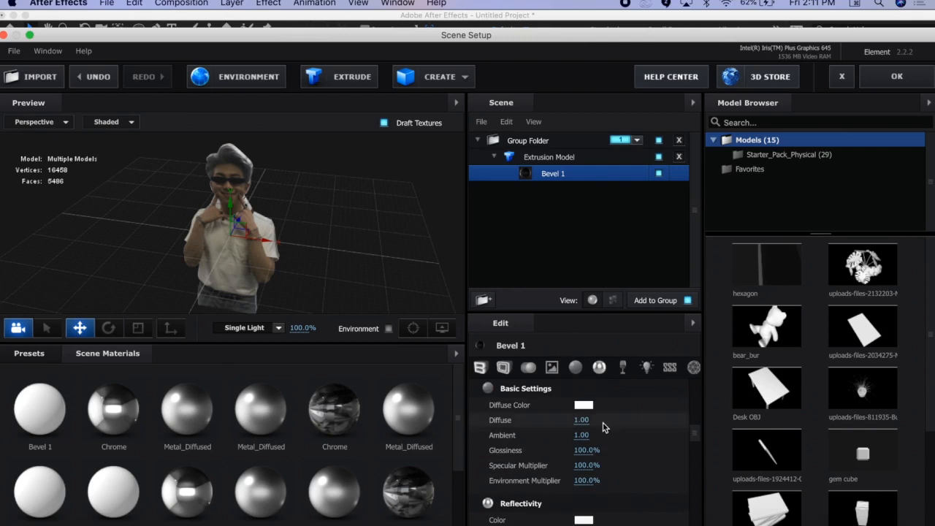
{"action": "left_click_drag", "start_coordinate": [564, 421], "coordinate": [612, 411]}
{"action": "left_click", "coordinate": [583, 405]}
{"action": "left_click_drag", "start_coordinate": [484, 175], "coordinate": [513, 112]}
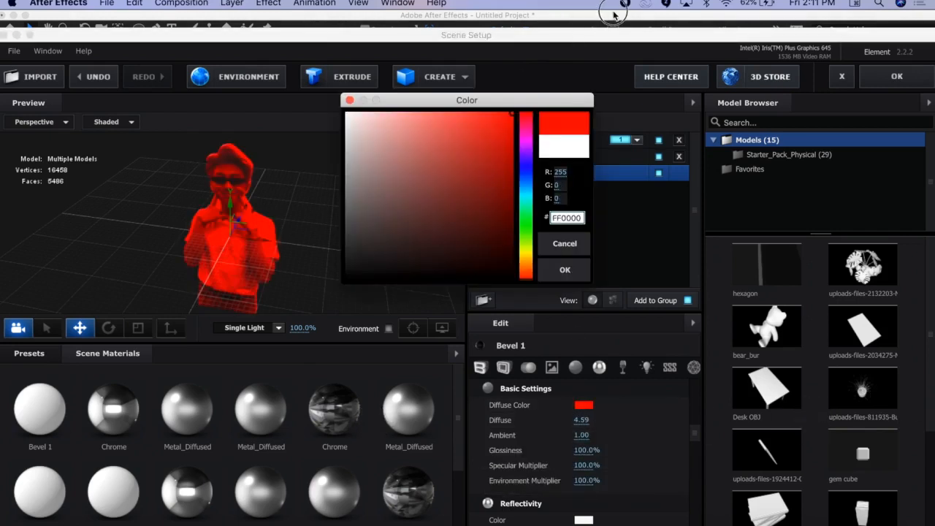
{"action": "left_click", "coordinate": [558, 243]}
Try a Reflectivity Intensity of 41.0% on Bevel 1, inspect the model from other angles, and undo the material changes
{"action": "scroll", "coordinate": [583, 449], "scroll_direction": "down", "scroll_amount": 4}
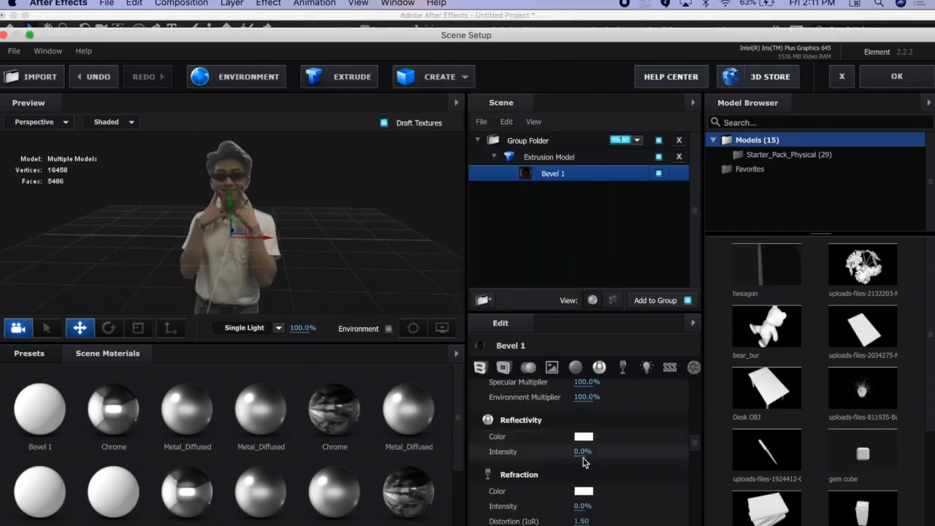
{"action": "left_click_drag", "start_coordinate": [583, 459], "coordinate": [605, 448]}
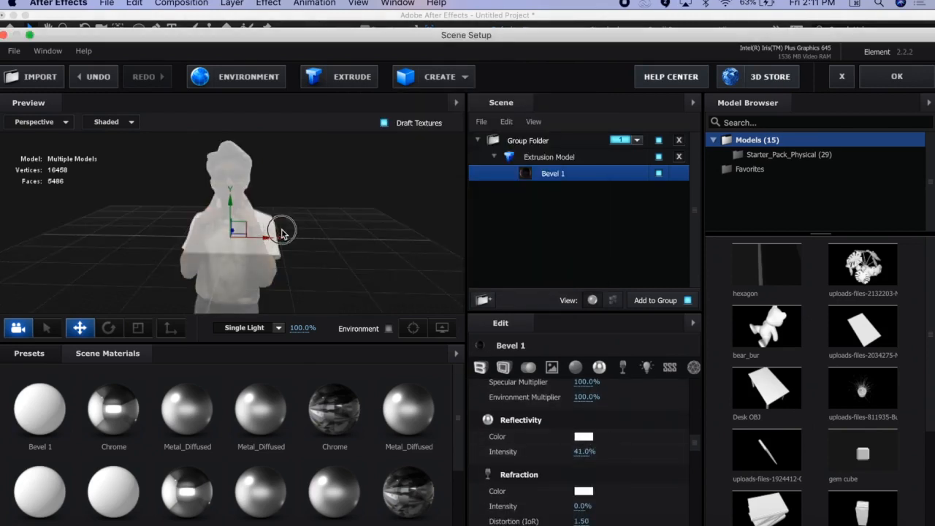
{"action": "left_click_drag", "start_coordinate": [282, 232], "coordinate": [263, 238]}
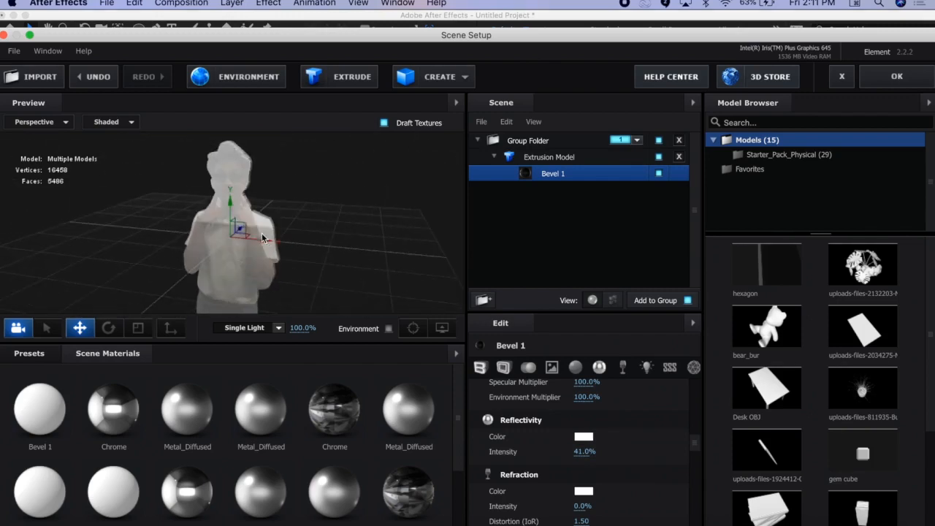
{"action": "key", "text": "ctrl+z"}
{"action": "scroll", "coordinate": [621, 411], "scroll_direction": "down", "scroll_amount": 3}
{"action": "mouse_move", "coordinate": [592, 451]}
{"action": "left_mouse_down"}
{"action": "mouse_move", "coordinate": [582, 456]}
{"action": "mouse_move", "coordinate": [639, 447]}
{"action": "mouse_move", "coordinate": [598, 453]}
{"action": "left_mouse_up"}
{"action": "left_click_drag", "start_coordinate": [358, 257], "coordinate": [332, 249]}
{"action": "key", "text": "super+z"}
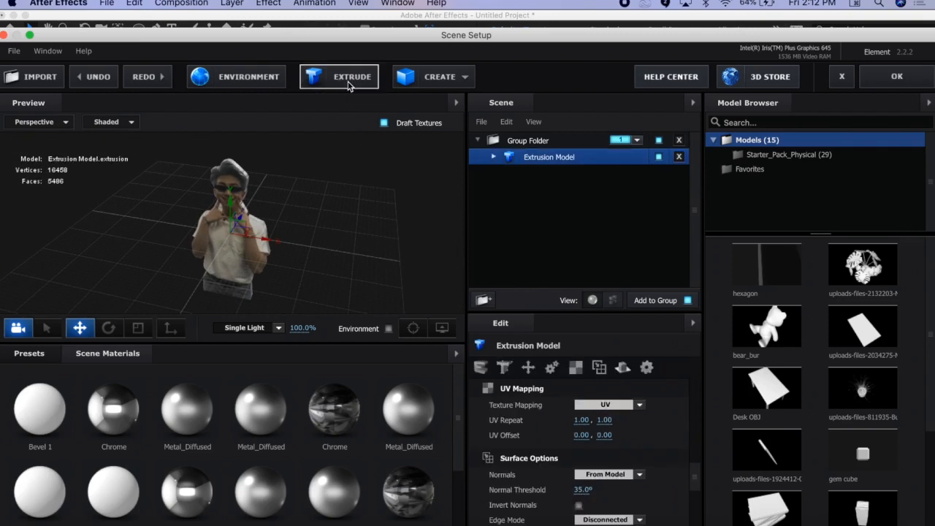
Add a box primitive to the scene, hide the Extrusion Model, and look over the other primitive shapes
{"action": "left_click", "coordinate": [404, 75]}
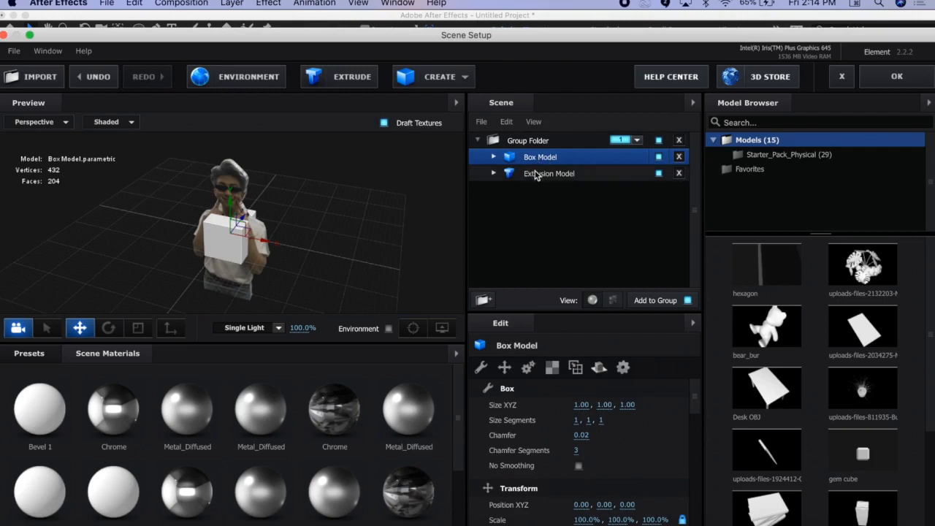
{"action": "left_click", "coordinate": [658, 173]}
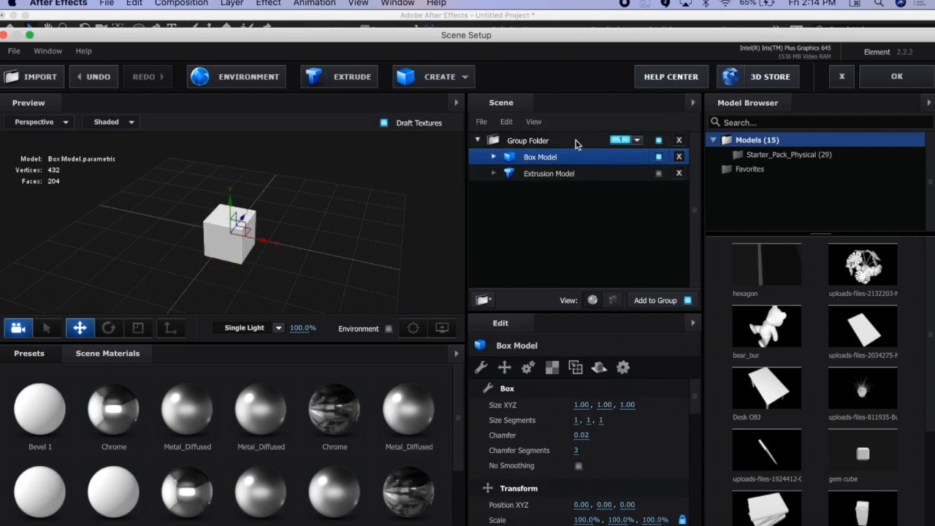
{"action": "left_click", "coordinate": [658, 173]}
{"action": "left_click", "coordinate": [658, 174]}
{"action": "scroll", "coordinate": [380, 239], "scroll_direction": "up", "scroll_amount": 3}
{"action": "left_click", "coordinate": [424, 83]}
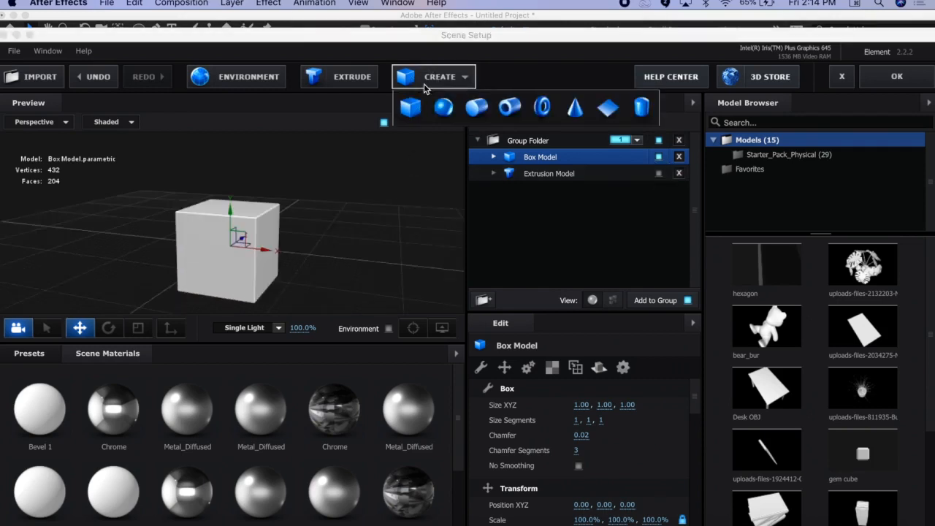
{"action": "left_click", "coordinate": [409, 175]}
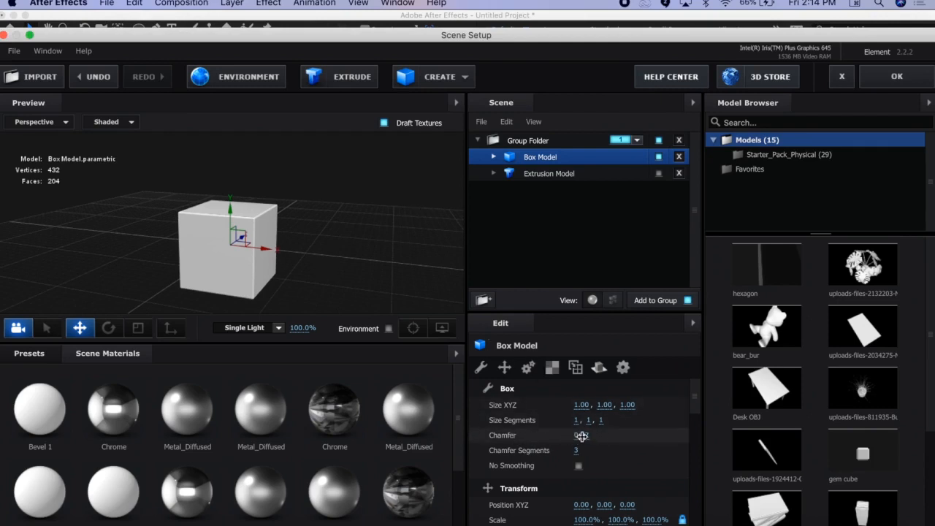
Try a Chamfer of 0.17, more Chamfer Segments and a different X size on the Box Model, undoing the changes
{"action": "left_click_drag", "start_coordinate": [576, 434], "coordinate": [576, 409]}
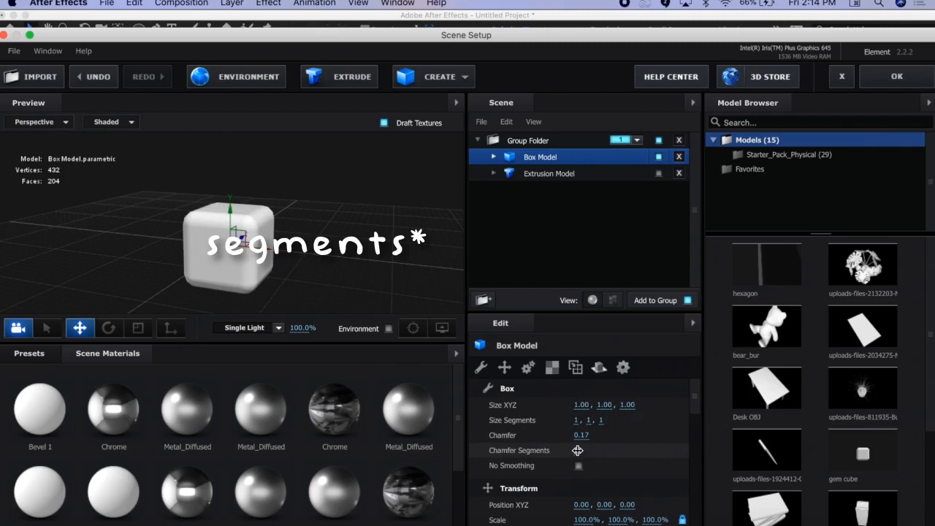
{"action": "left_click_drag", "start_coordinate": [577, 450], "coordinate": [674, 432]}
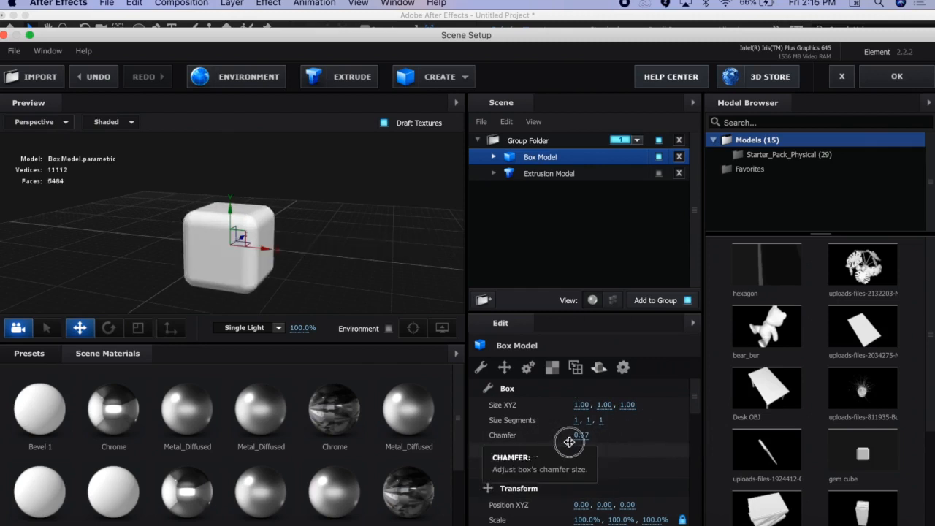
{"action": "left_click_drag", "start_coordinate": [569, 442], "coordinate": [436, 446]}
{"action": "key", "text": "super+z"}
{"action": "key", "text": "super+z"}
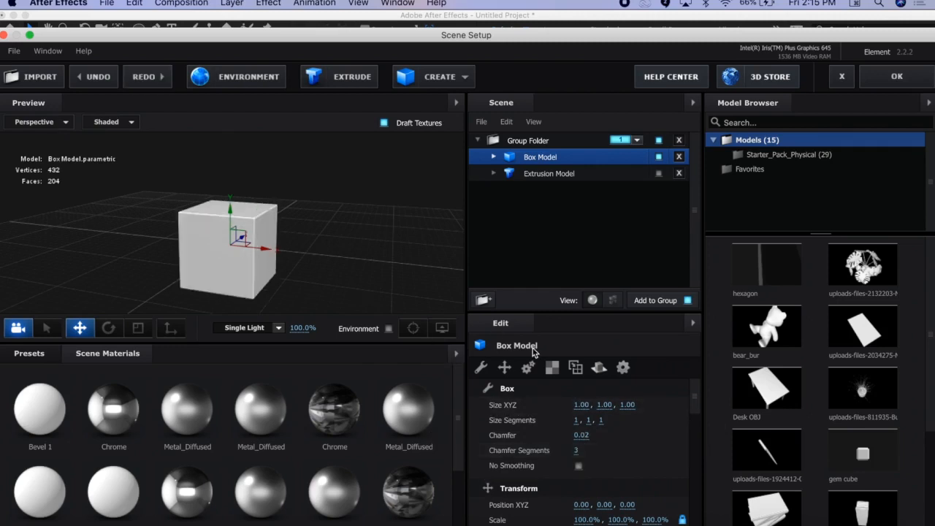
{"action": "left_click_drag", "start_coordinate": [578, 404], "coordinate": [691, 403]}
{"action": "key", "text": "super+z"}
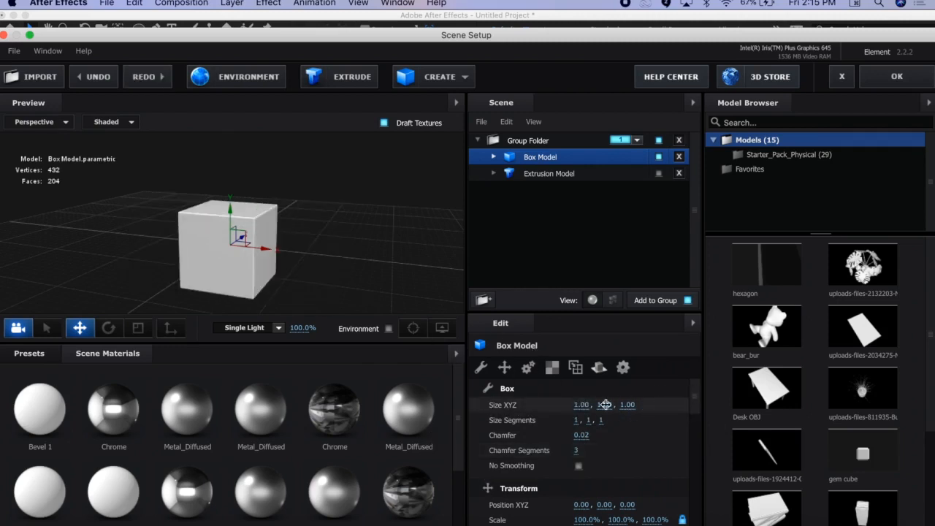
Try a different Y size on the Box Model and undo the change
{"action": "left_click_drag", "start_coordinate": [606, 404], "coordinate": [701, 363]}
{"action": "key", "text": "super+z"}
{"action": "key", "text": "super+z"}
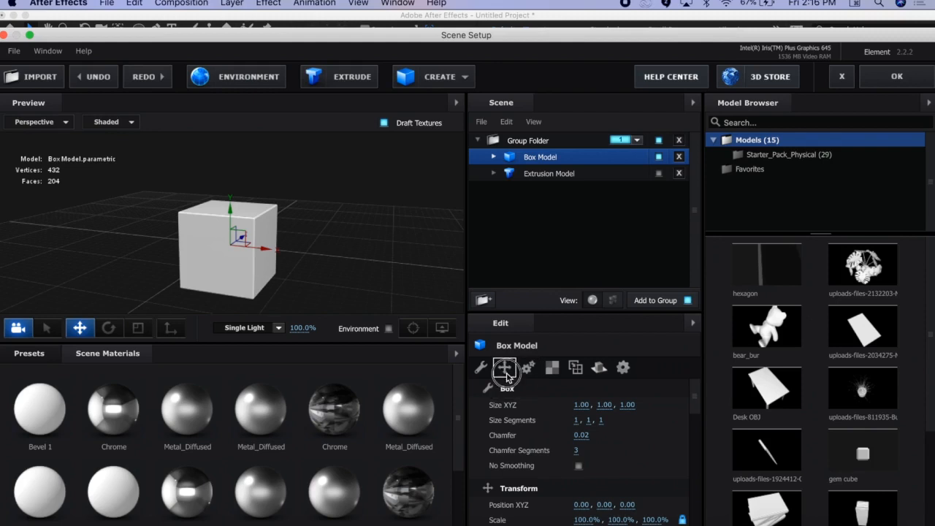
Try changes to the Box Model's Scale and Position and an Orientation of 16.0° and 77.0° on X and Y, undoing them
{"action": "left_click", "coordinate": [507, 368]}
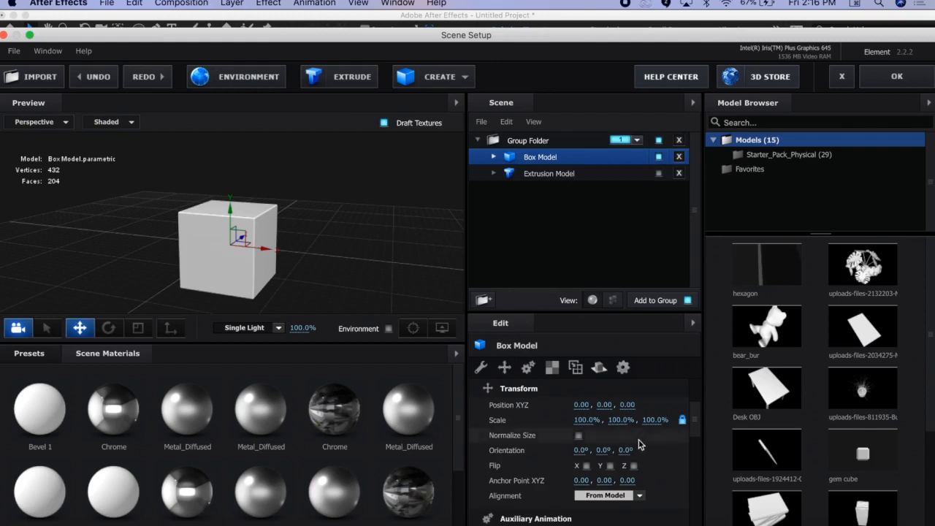
{"action": "left_click", "coordinate": [583, 419]}
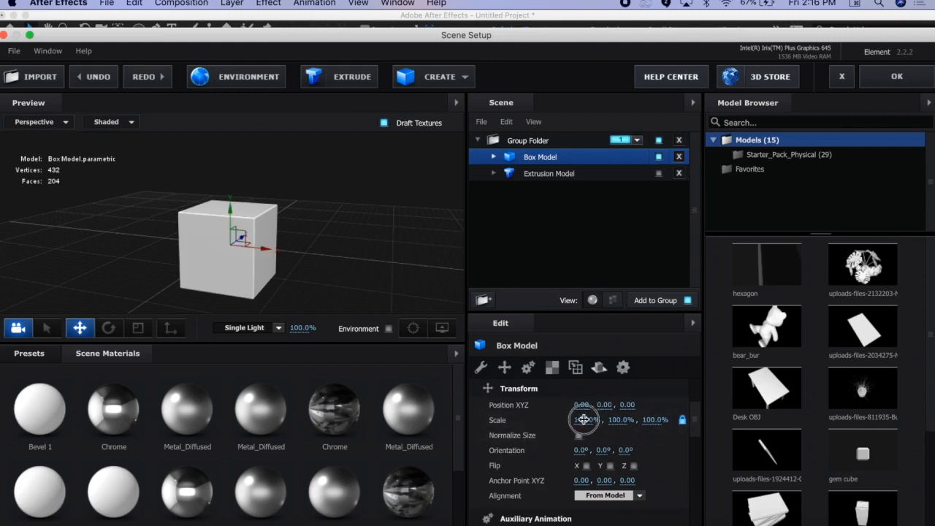
{"action": "left_click_drag", "start_coordinate": [583, 419], "coordinate": [577, 438]}
{"action": "key", "text": "super+z"}
{"action": "left_click_drag", "start_coordinate": [582, 404], "coordinate": [563, 393]}
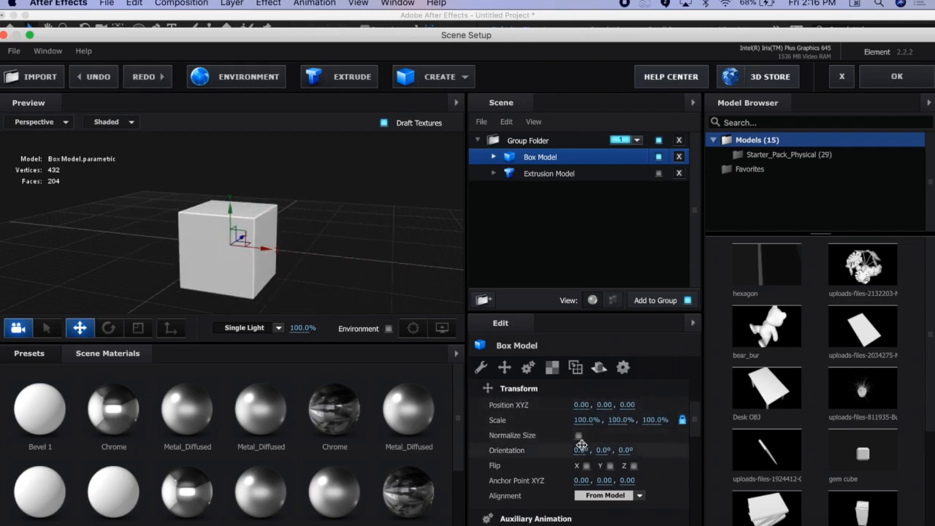
{"action": "left_click_drag", "start_coordinate": [581, 444], "coordinate": [710, 452]}
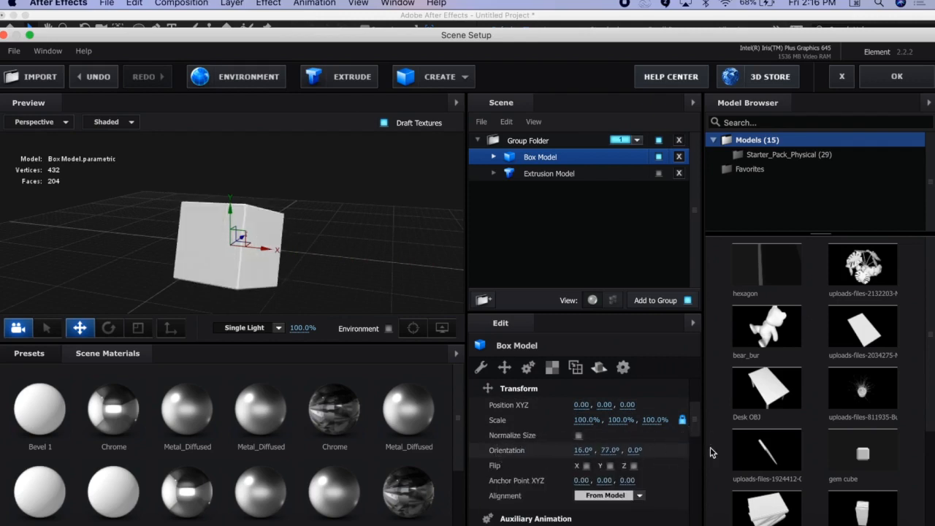
{"action": "key", "text": "super+z"}
{"action": "key", "text": "super+z"}
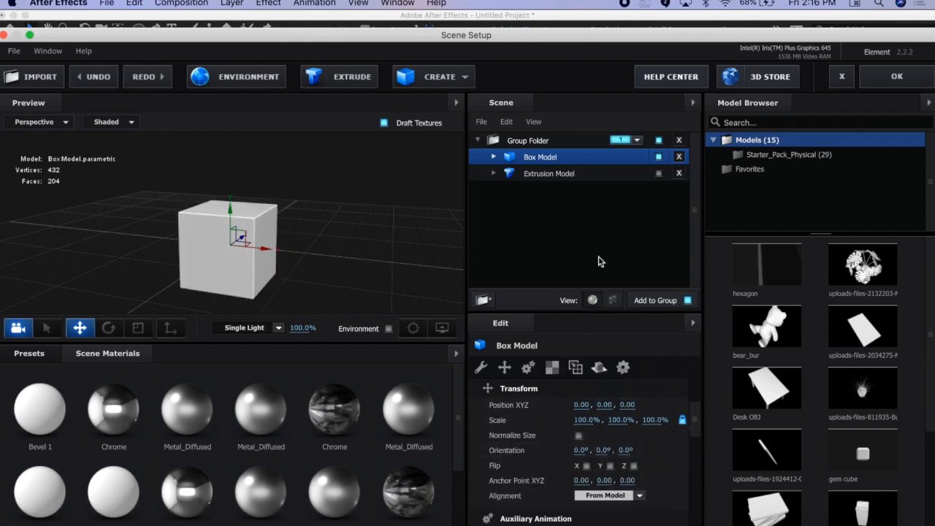
Show the Extrusion Model, try a Scale of 195.5% and a different X position on it, and undo the changes
{"action": "left_click", "coordinate": [546, 180]}
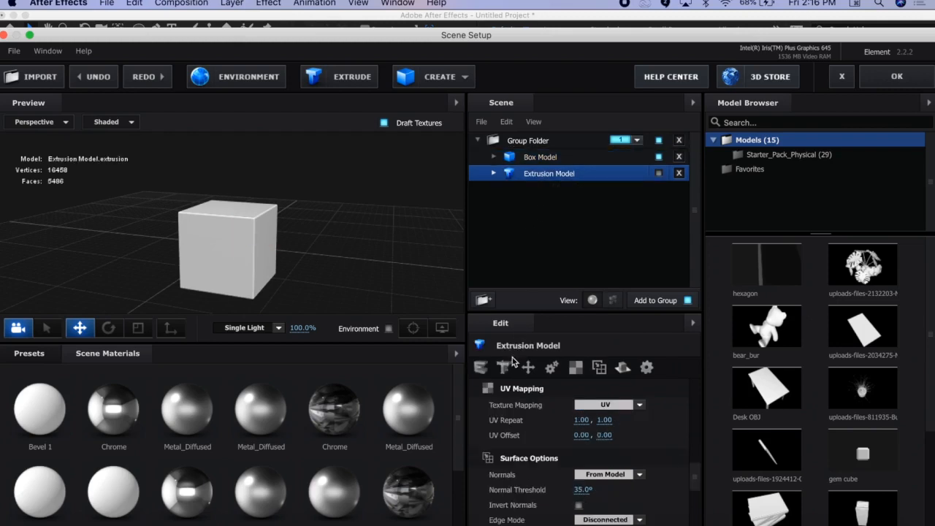
{"action": "left_click", "coordinate": [528, 367]}
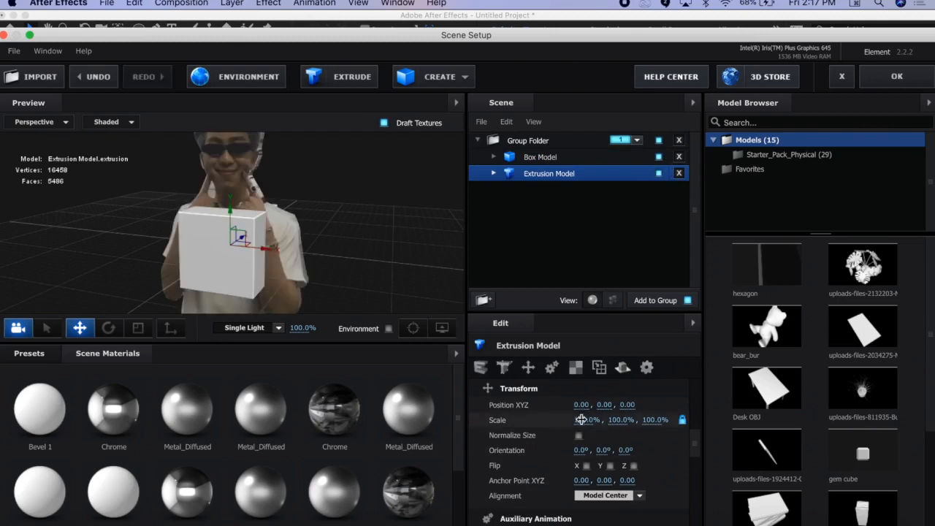
{"action": "left_click_drag", "start_coordinate": [586, 420], "coordinate": [693, 405]}
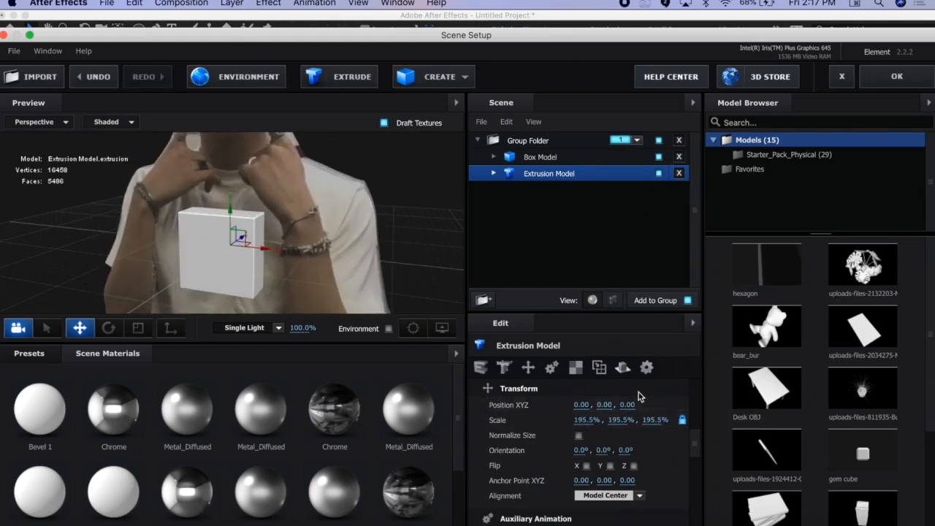
{"action": "left_click_drag", "start_coordinate": [584, 404], "coordinate": [543, 363]}
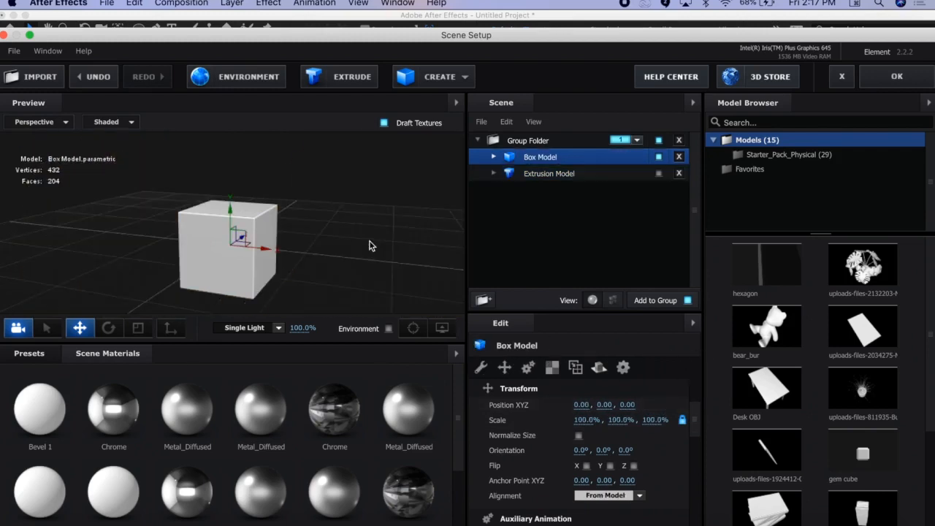
Compare the settings of the Box Model's Default material with the Extrusion Model's Bevel 1, including its Bevel and Bevel Outline options
{"action": "left_click", "coordinate": [493, 158]}
{"action": "left_click", "coordinate": [543, 174]}
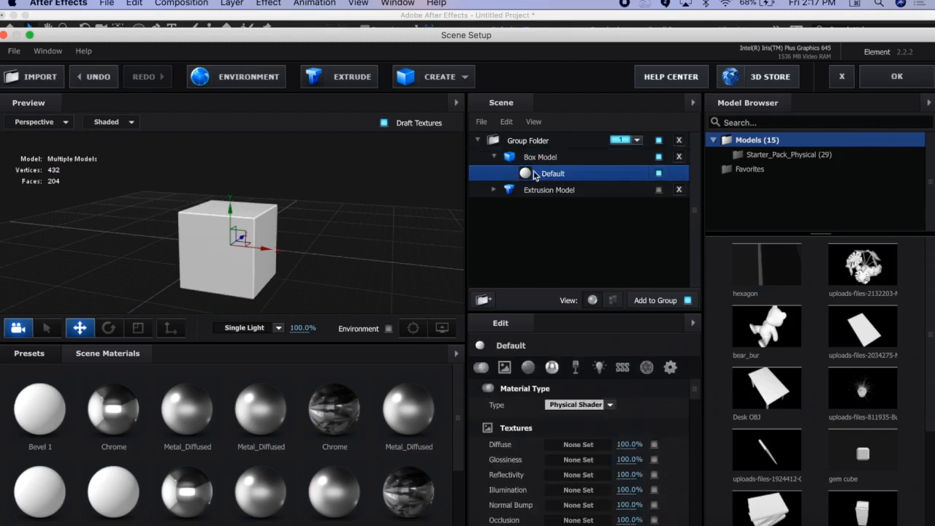
{"action": "left_click", "coordinate": [494, 190]}
{"action": "left_click", "coordinate": [556, 207]}
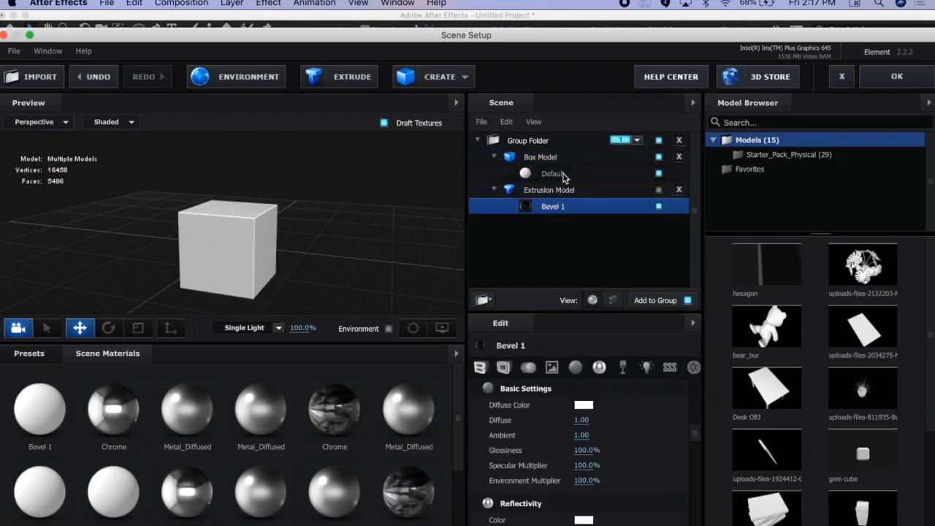
{"action": "left_click", "coordinate": [564, 177]}
{"action": "left_click", "coordinate": [552, 210]}
{"action": "left_click", "coordinate": [501, 367]}
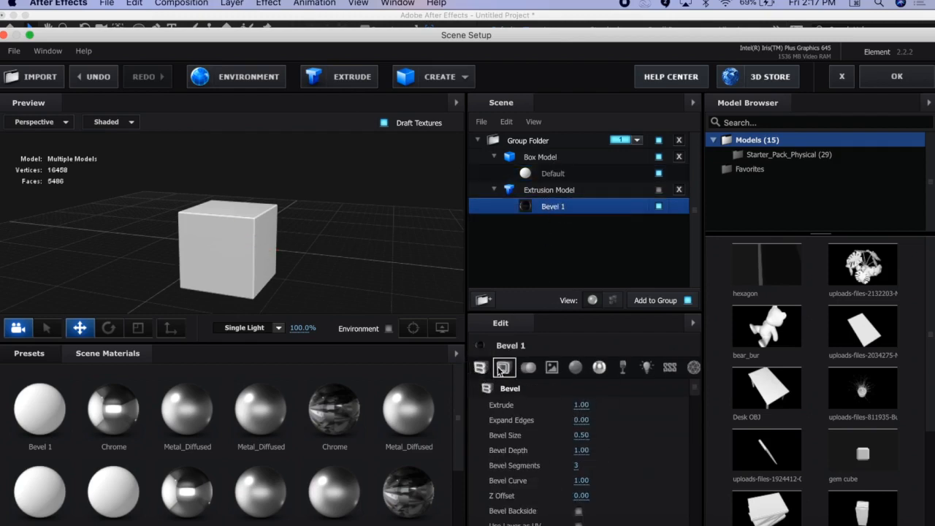
{"action": "left_click", "coordinate": [503, 367]}
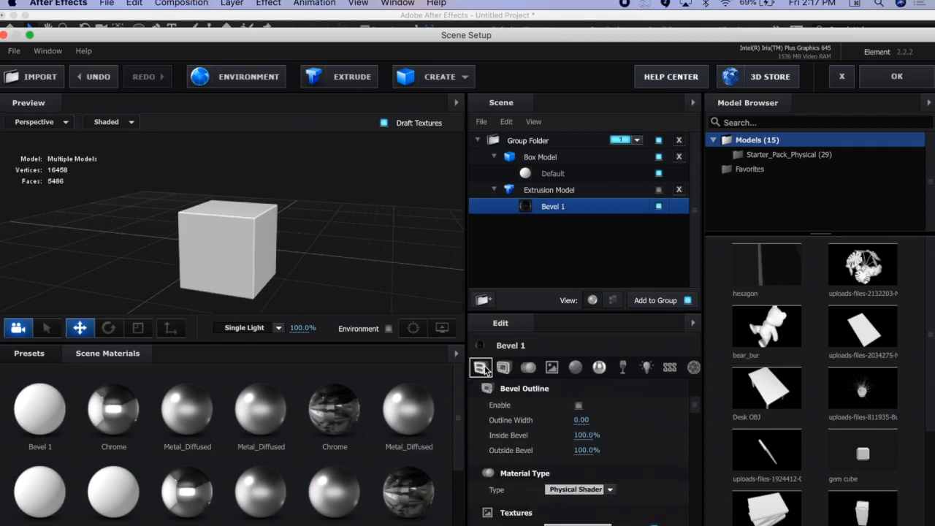
{"action": "left_click", "coordinate": [484, 367]}
{"action": "left_click", "coordinate": [555, 159]}
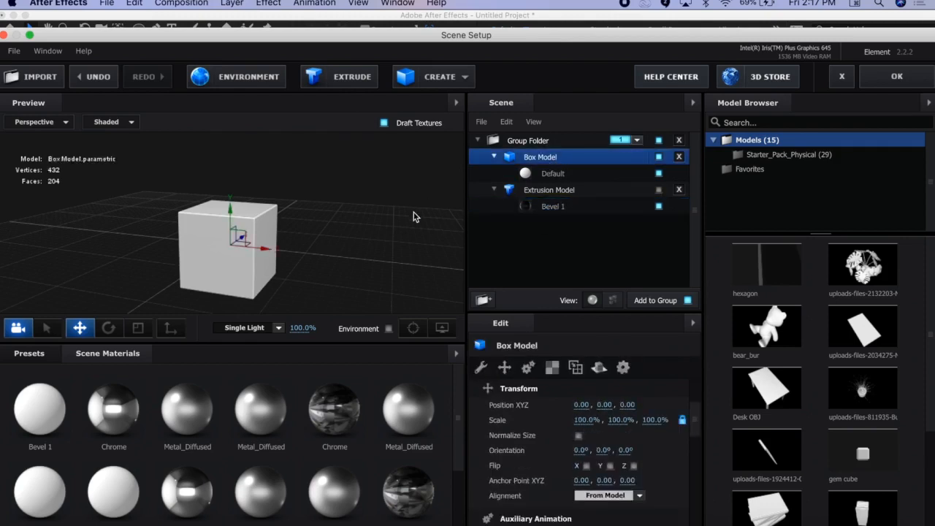
Assign Custom Layer 1 [base] as the Diffuse texture of the Box Model's Default material
{"action": "left_click", "coordinate": [536, 174]}
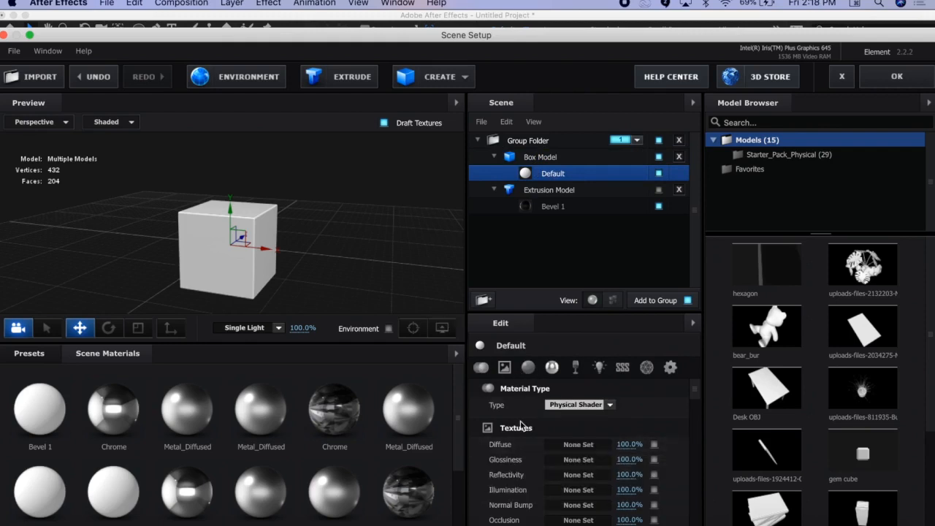
{"action": "left_click", "coordinate": [504, 369]}
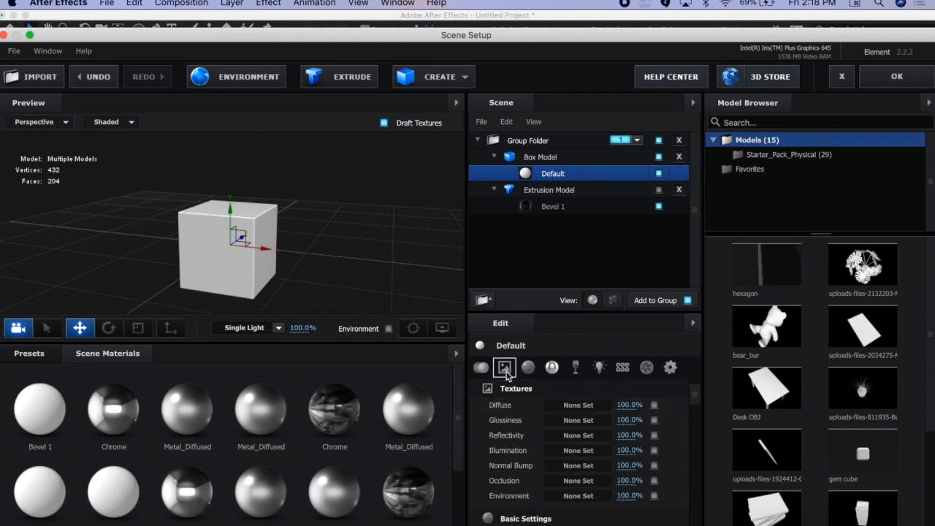
{"action": "left_click", "coordinate": [555, 406]}
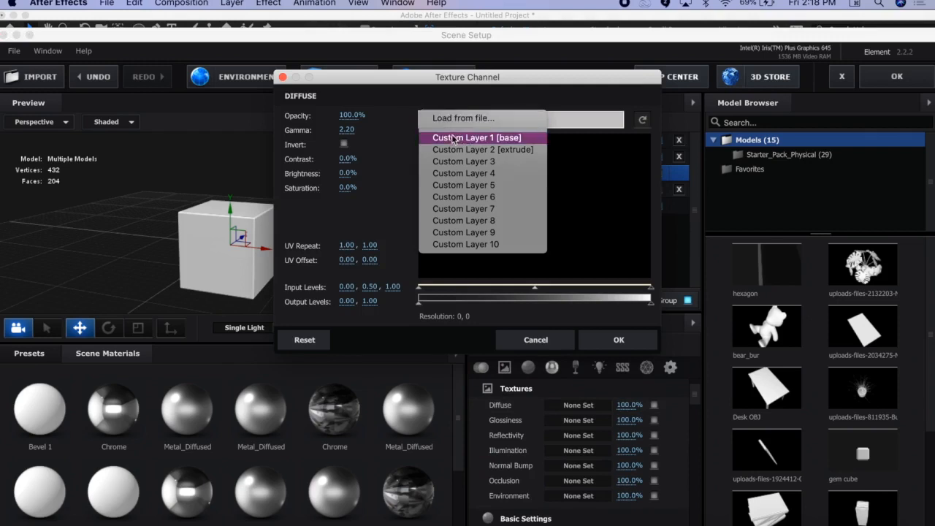
{"action": "left_click", "coordinate": [457, 139]}
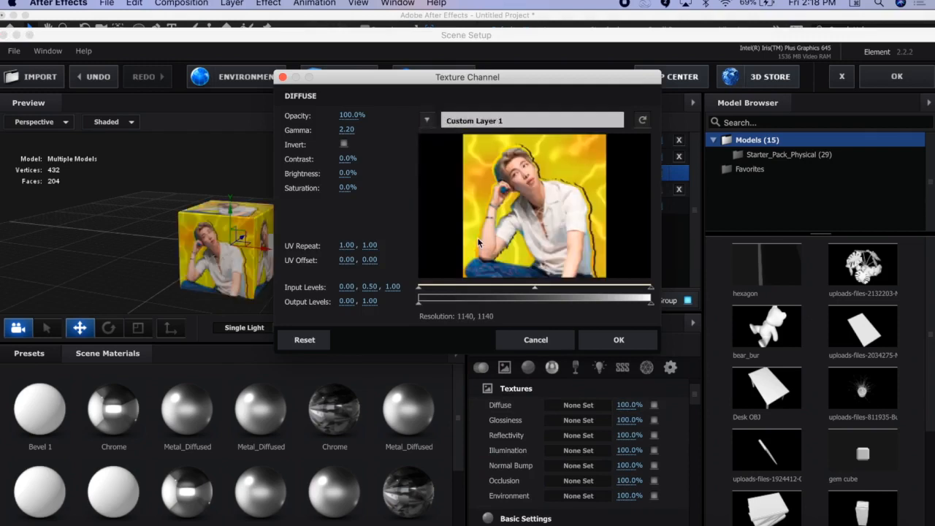
{"action": "left_click", "coordinate": [589, 342]}
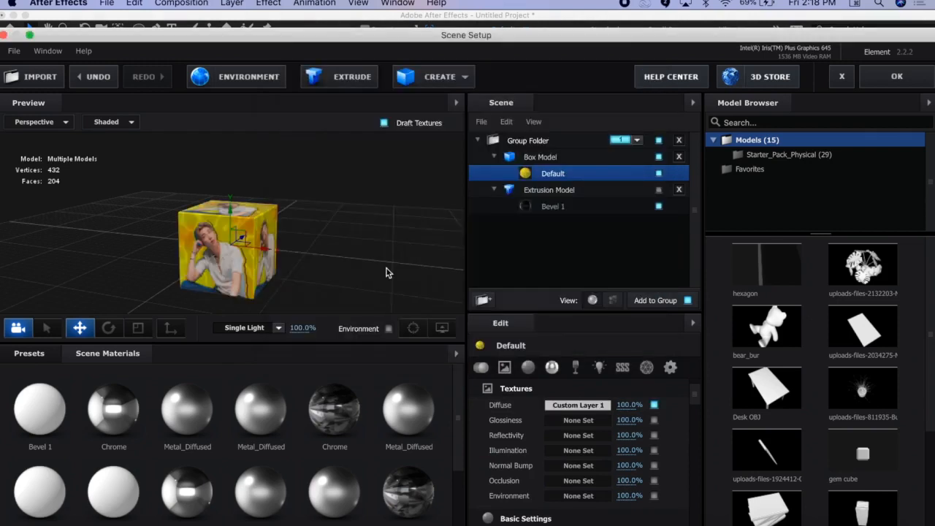
Review the Texture Mapping options in the Box Model's UV Mapping settings, keeping UV selected
{"action": "left_click", "coordinate": [522, 158]}
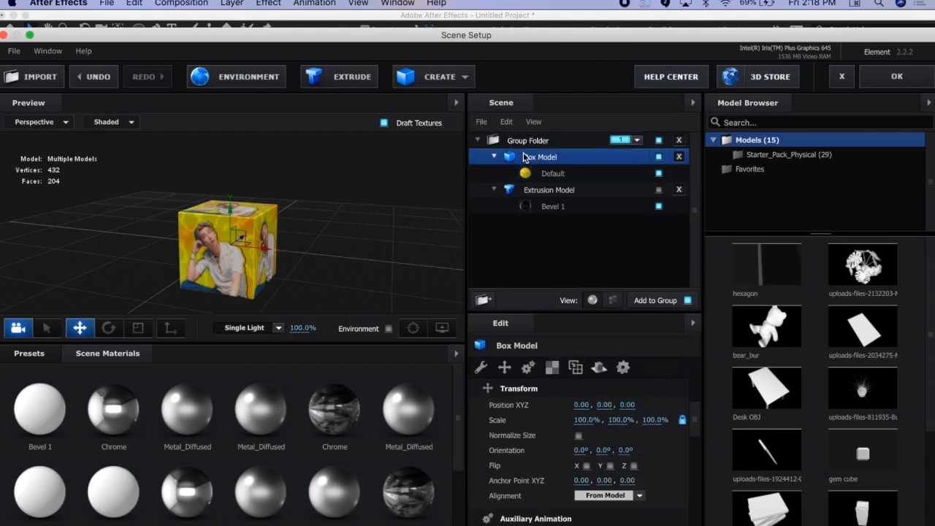
{"action": "left_click", "coordinate": [553, 371]}
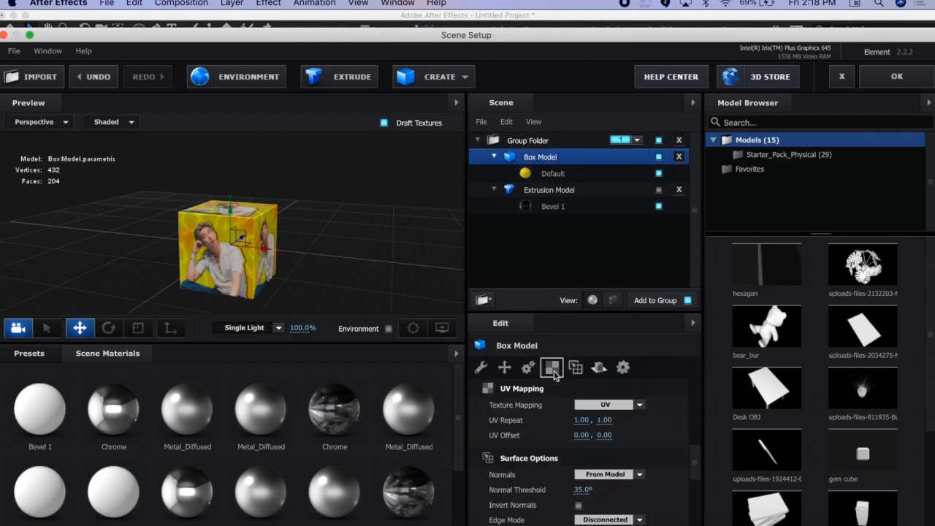
{"action": "left_click", "coordinate": [603, 406]}
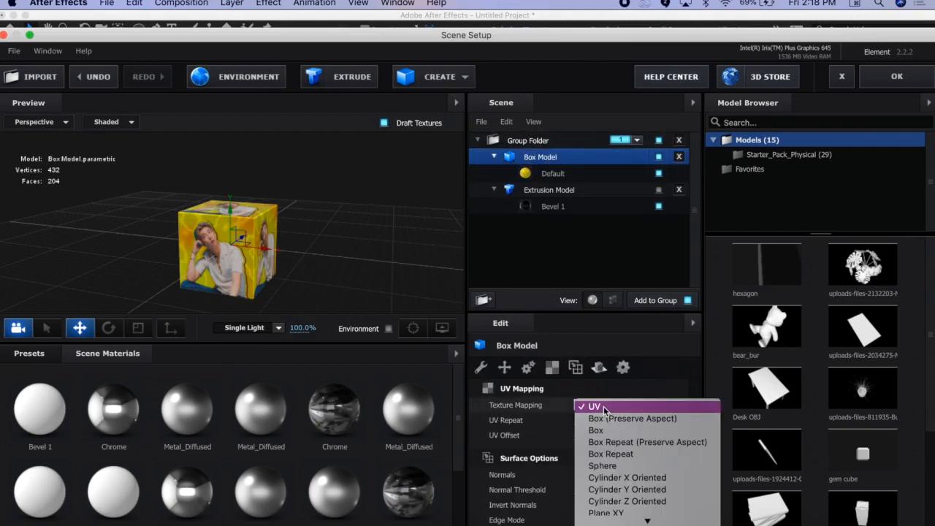
{"action": "left_click", "coordinate": [603, 406]}
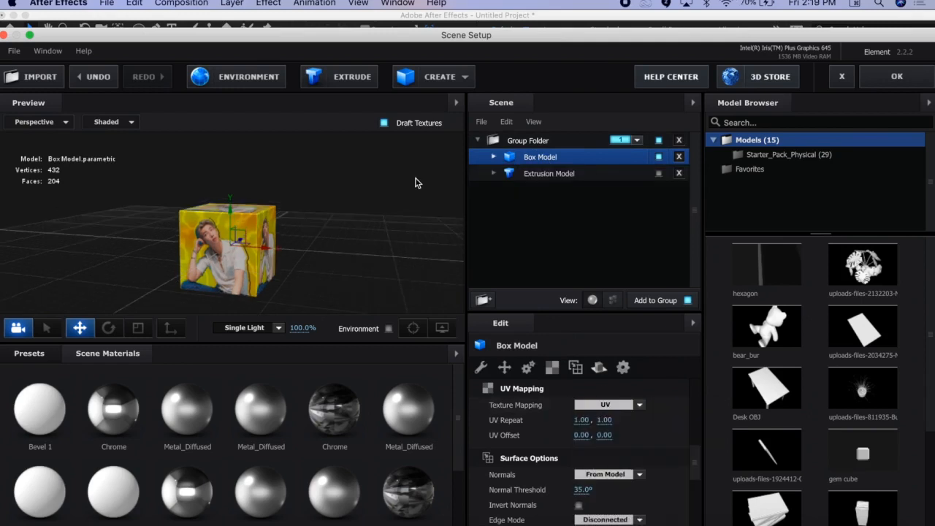
Show the Extrusion Model and move the Box Model along the X axis to stand beside it
{"action": "left_click", "coordinate": [659, 174]}
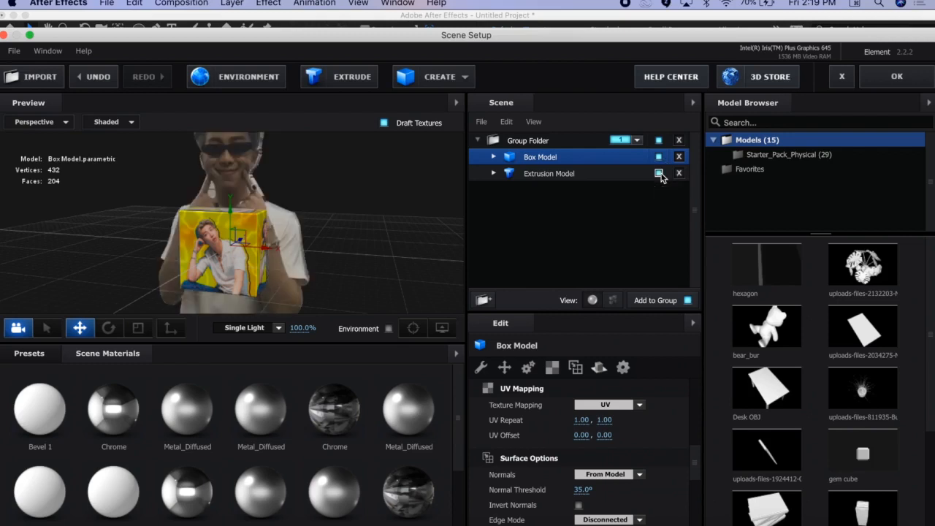
{"action": "left_click_drag", "start_coordinate": [303, 259], "coordinate": [317, 266]}
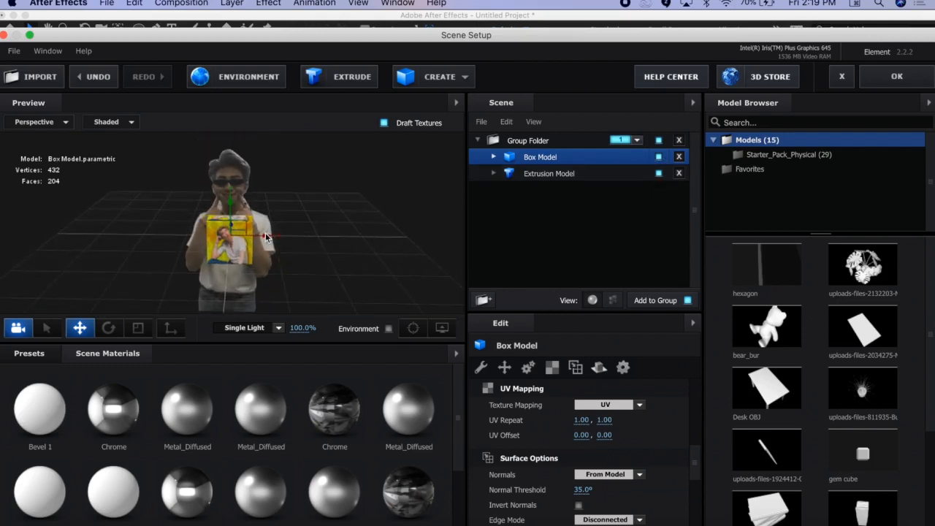
{"action": "left_click_drag", "start_coordinate": [267, 236], "coordinate": [369, 237]}
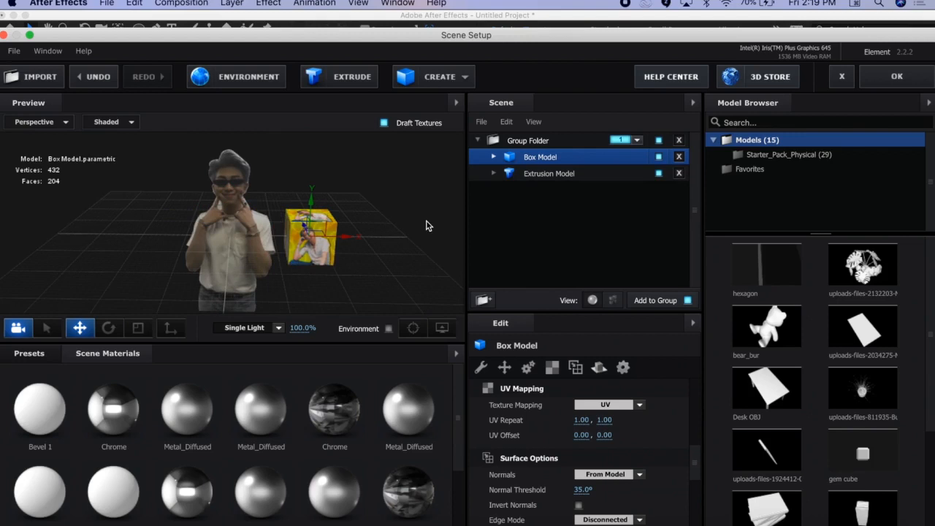
Check the environment texture settings without changing them, and set Reflectivity Intensity to 42.0% on the Box Model's Default material
{"action": "left_click", "coordinate": [249, 77]}
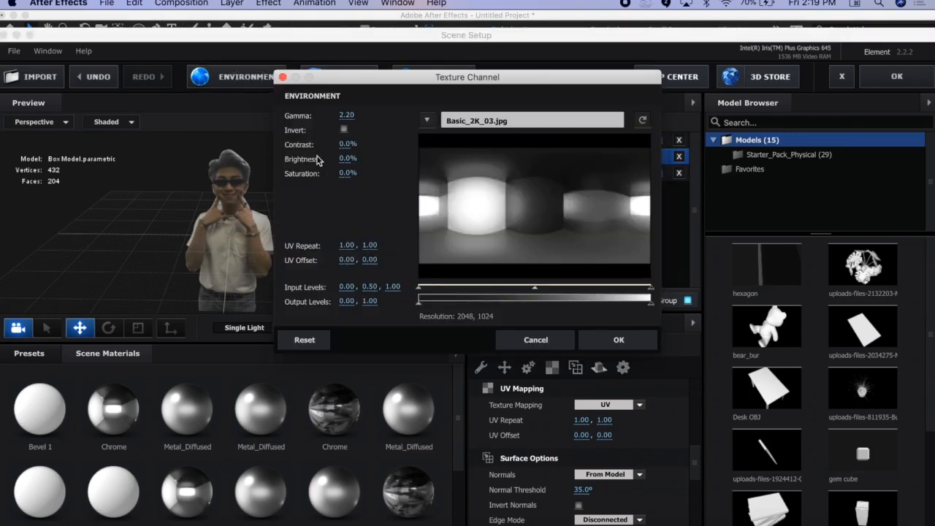
{"action": "left_click", "coordinate": [523, 344]}
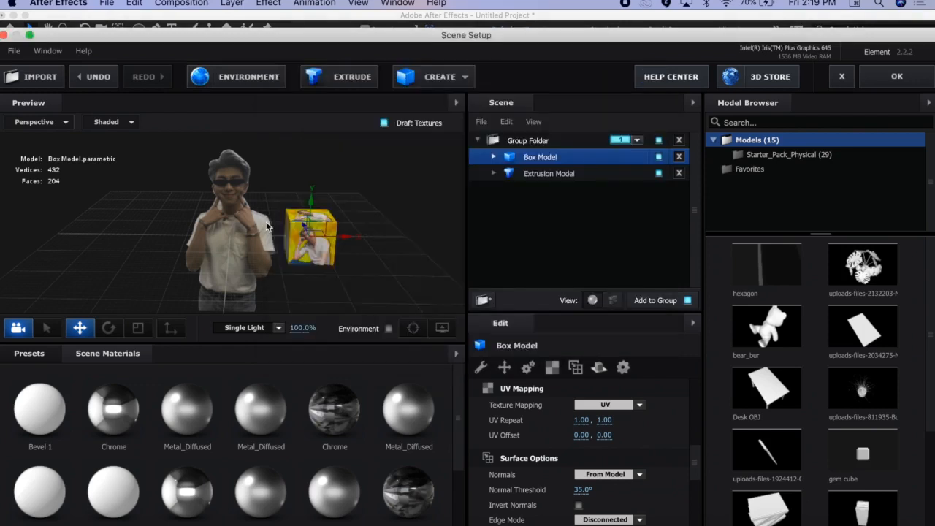
{"action": "left_click", "coordinate": [511, 173]}
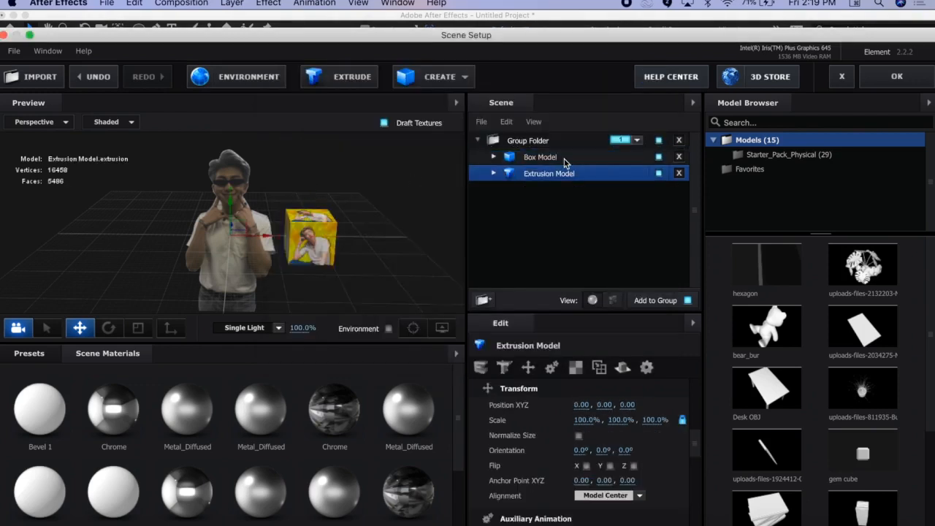
{"action": "left_click", "coordinate": [514, 157]}
{"action": "left_click", "coordinate": [494, 157]}
{"action": "left_click", "coordinate": [538, 174]}
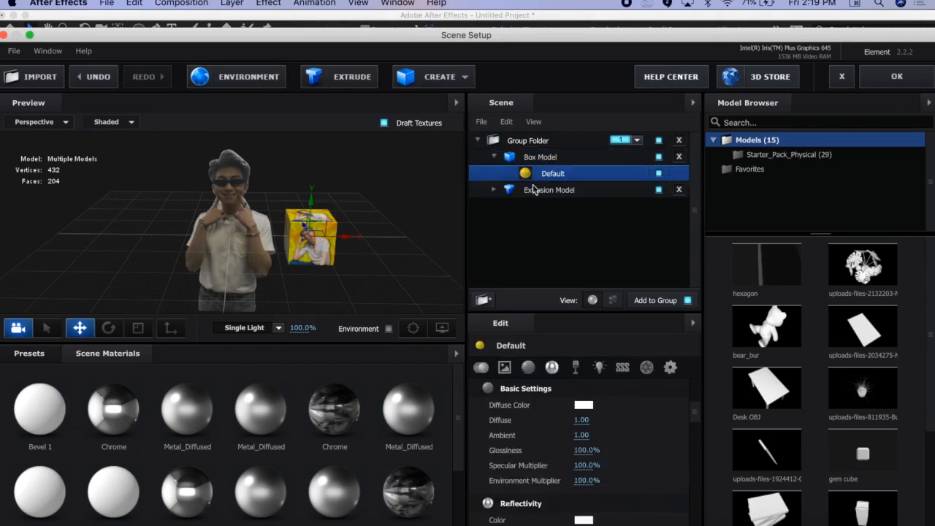
{"action": "left_click", "coordinate": [552, 367]}
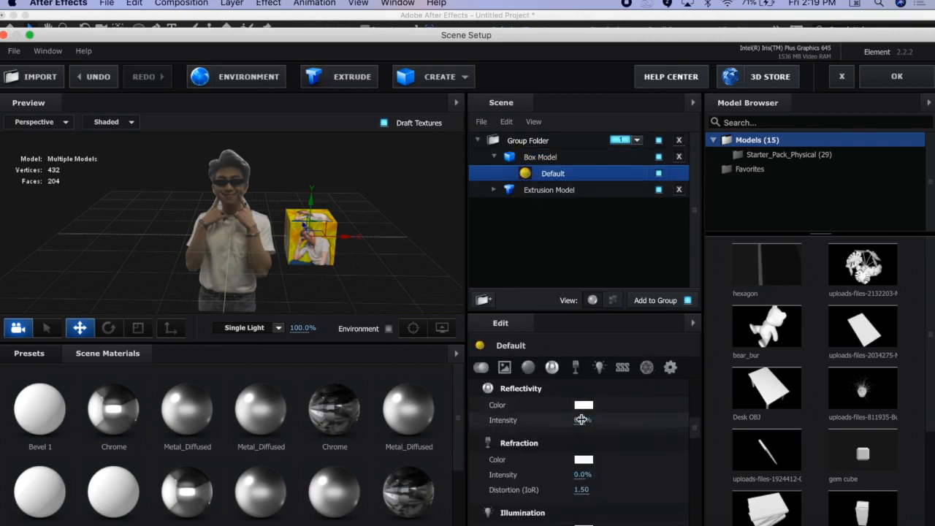
{"action": "left_click_drag", "start_coordinate": [582, 420], "coordinate": [611, 422]}
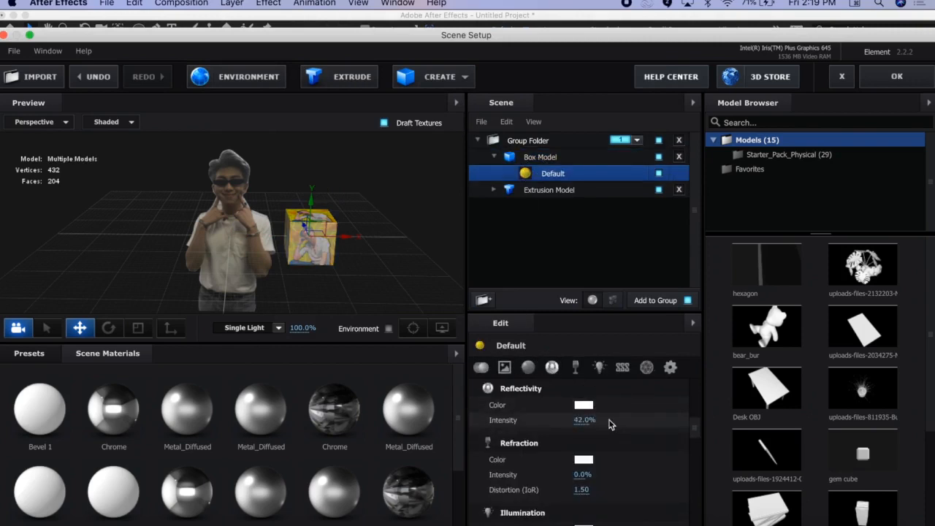
Browse the Basic_2K and V1_Environment presets, apply the Studio_blurred environment, and inspect its reflections on the box
{"action": "left_click", "coordinate": [40, 354]}
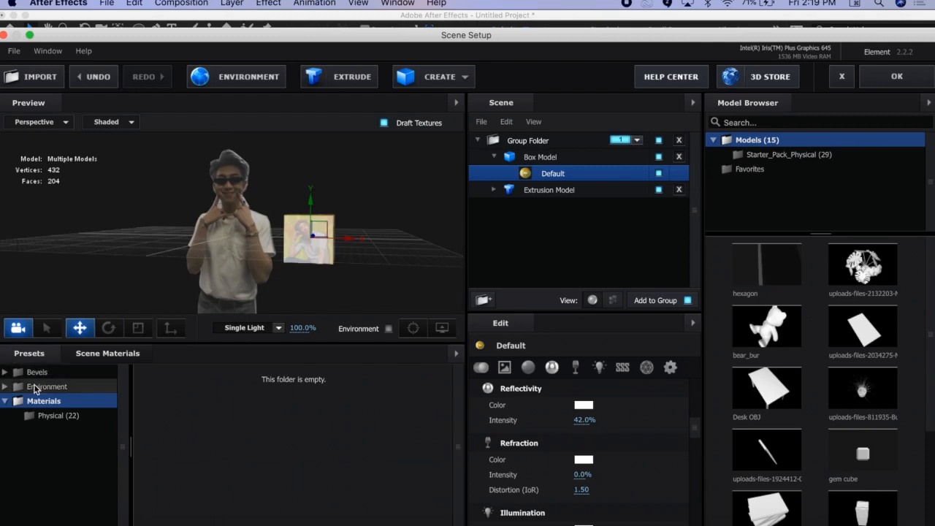
{"action": "left_click", "coordinate": [36, 386]}
{"action": "left_click", "coordinate": [51, 403]}
{"action": "left_click", "coordinate": [59, 415]}
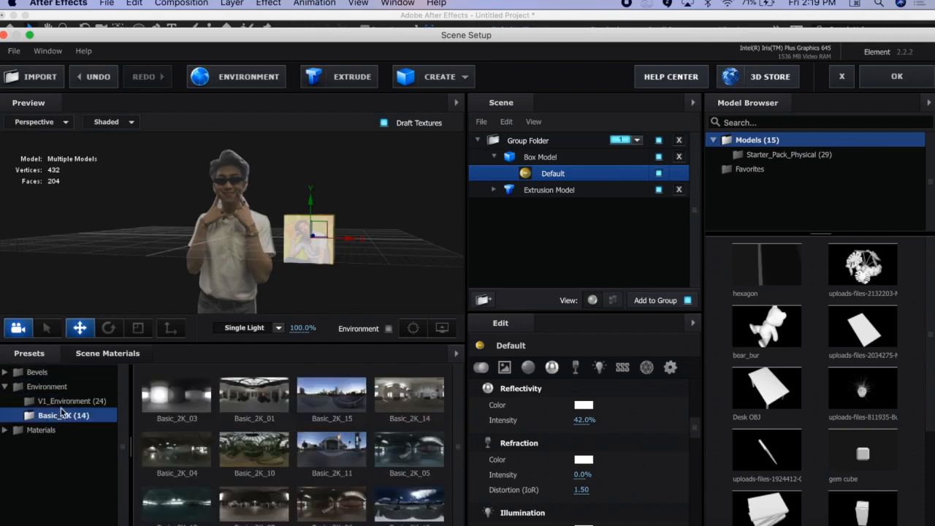
{"action": "left_click", "coordinate": [76, 403]}
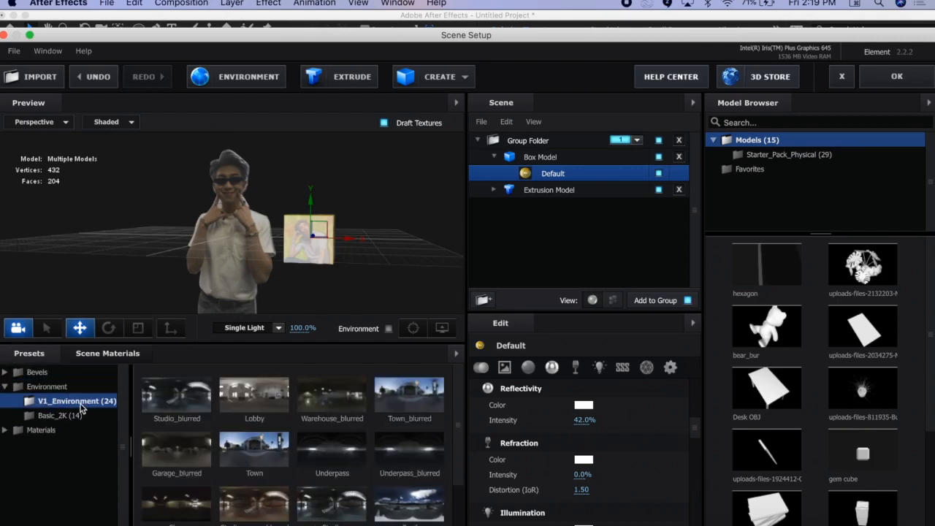
{"action": "left_click", "coordinate": [181, 395]}
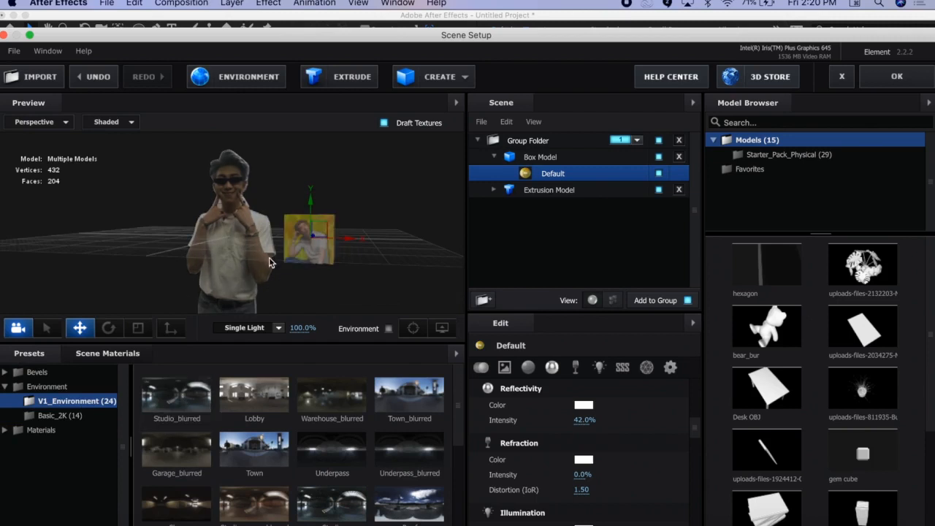
{"action": "mouse_move", "coordinate": [284, 260]}
{"action": "left_mouse_down"}
{"action": "mouse_move", "coordinate": [309, 267]}
{"action": "mouse_move", "coordinate": [289, 284]}
{"action": "mouse_move", "coordinate": [246, 265]}
{"action": "mouse_move", "coordinate": [267, 268]}
{"action": "left_mouse_up"}
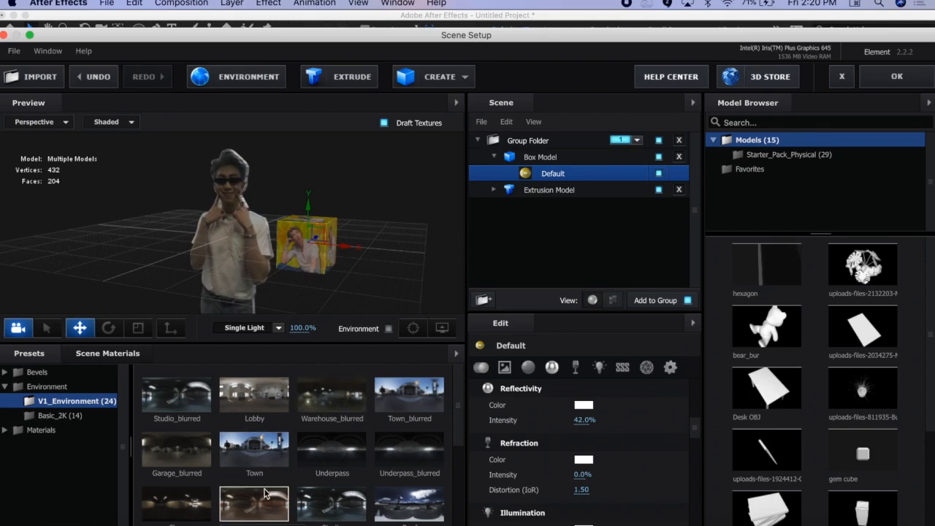
{"action": "left_click_drag", "start_coordinate": [271, 265], "coordinate": [302, 281]}
Apply the Roof environment preset to the scene and inspect its reflections on the box up close
{"action": "scroll", "coordinate": [332, 439], "scroll_direction": "down", "scroll_amount": 2}
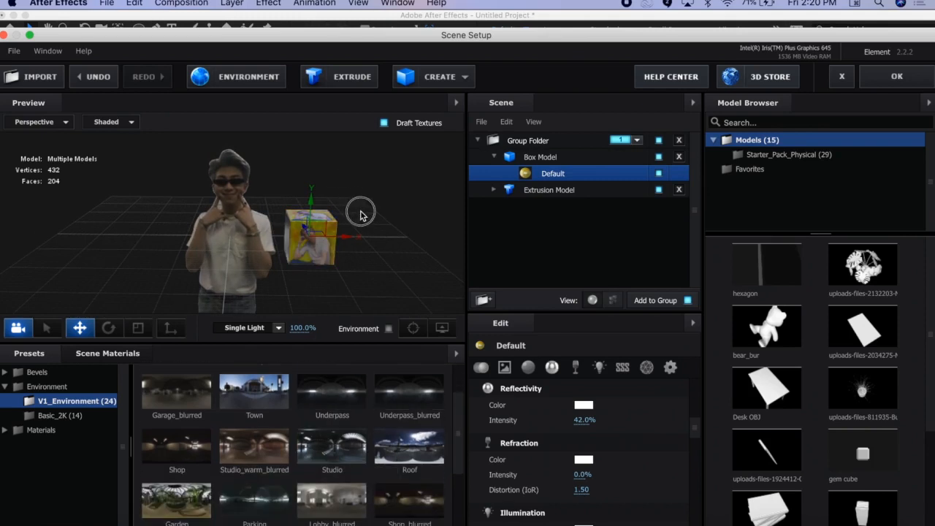
{"action": "left_click_drag", "start_coordinate": [358, 209], "coordinate": [378, 221]}
{"action": "scroll", "coordinate": [377, 222], "scroll_direction": "up", "scroll_amount": 5}
{"action": "mouse_move", "coordinate": [385, 252]}
{"action": "left_mouse_down"}
{"action": "mouse_move", "coordinate": [412, 253]}
{"action": "mouse_move", "coordinate": [392, 265]}
{"action": "mouse_move", "coordinate": [417, 246]}
{"action": "mouse_move", "coordinate": [386, 241]}
{"action": "mouse_move", "coordinate": [398, 260]}
{"action": "left_mouse_up"}
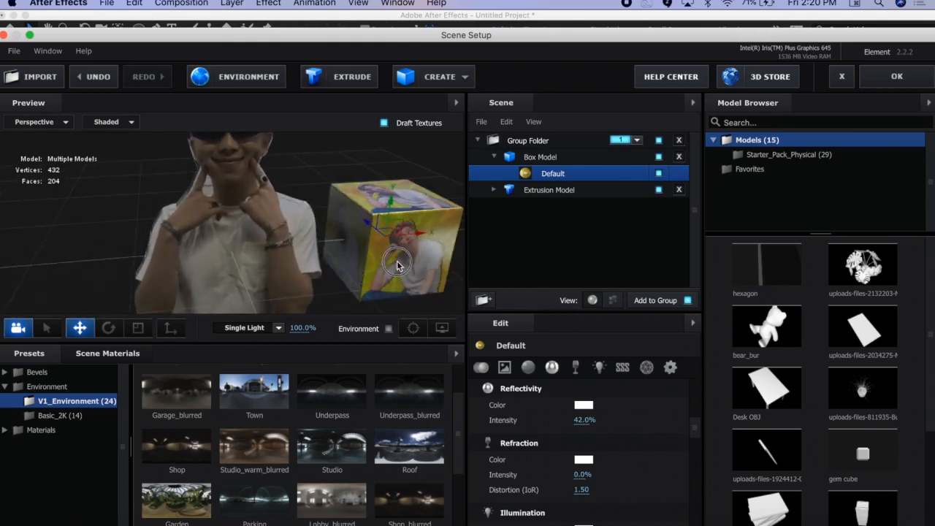
{"action": "scroll", "coordinate": [398, 259], "scroll_direction": "down", "scroll_amount": 5}
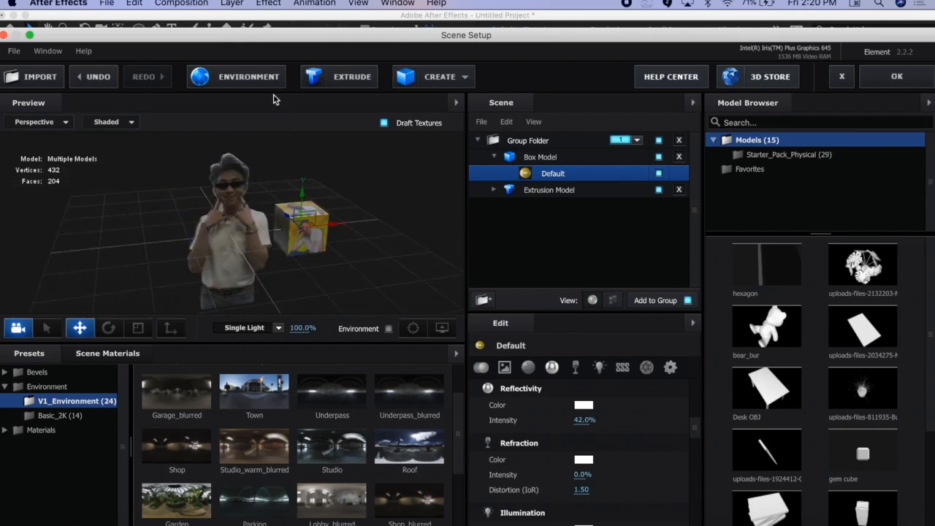
Try different Gamma and Brightness values for the scene's environment texture, and cancel the changes
{"action": "left_click", "coordinate": [268, 85]}
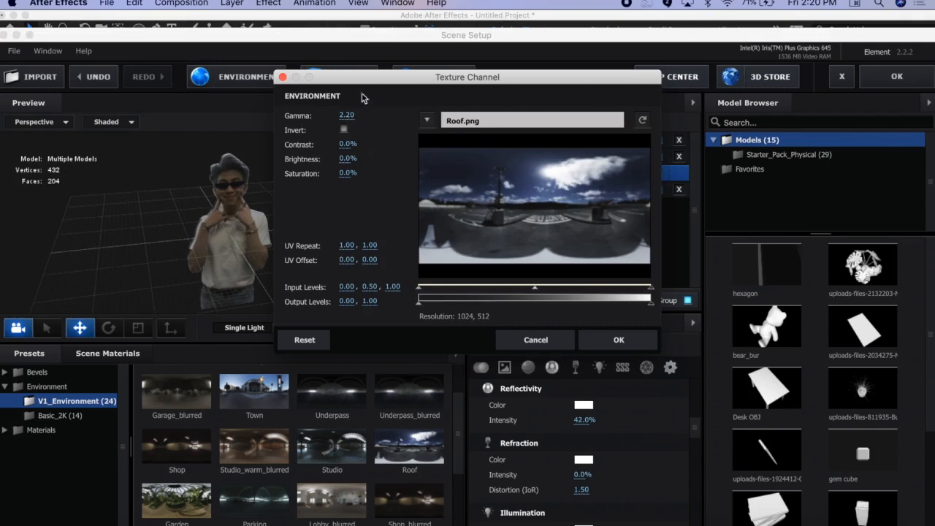
{"action": "left_click_drag", "start_coordinate": [375, 79], "coordinate": [501, 144]}
{"action": "left_click_drag", "start_coordinate": [476, 185], "coordinate": [539, 188]}
{"action": "left_click_drag", "start_coordinate": [476, 224], "coordinate": [553, 245]}
{"action": "left_click", "coordinate": [639, 399]}
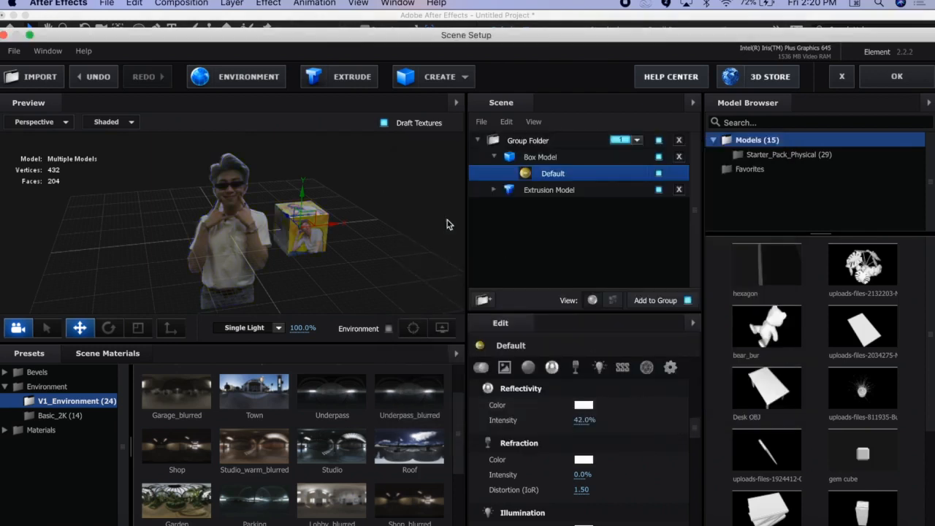
Add a new group folder inside the existing Group Folder and try to place the Box Model in it
{"action": "left_click_drag", "start_coordinate": [417, 200], "coordinate": [387, 207]}
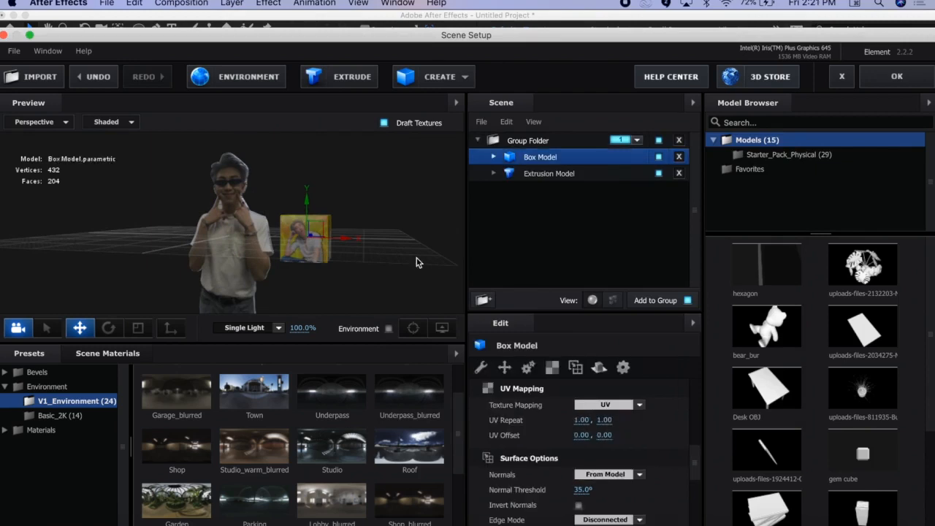
{"action": "left_click", "coordinate": [482, 299]}
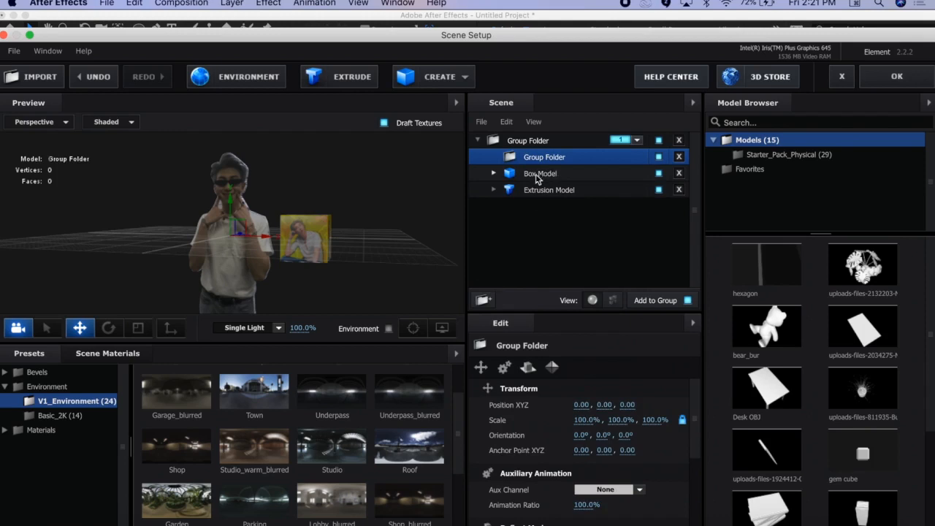
{"action": "left_click", "coordinate": [529, 176]}
{"action": "left_click_drag", "start_coordinate": [521, 176], "coordinate": [544, 160]}
{"action": "left_click", "coordinate": [531, 158]}
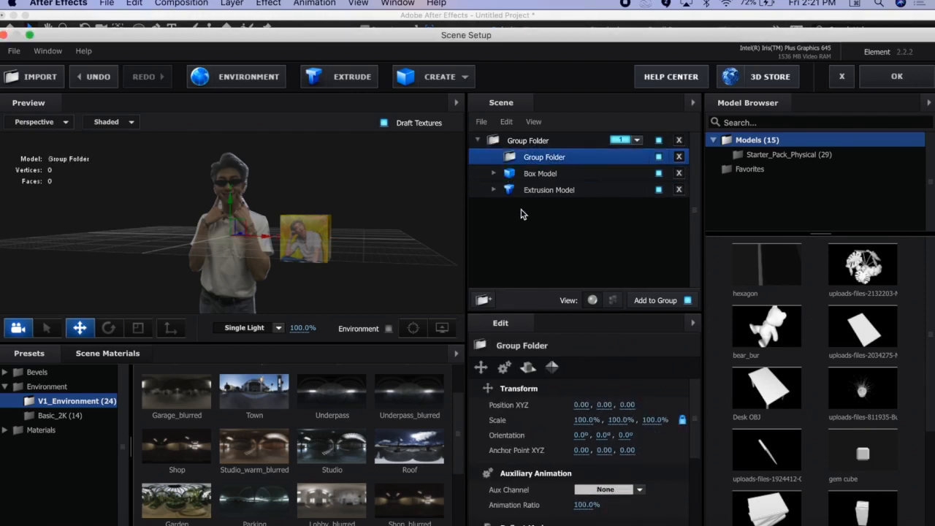
Try nesting both models in the new group folder, undo it, and move only the Box Model in
{"action": "left_click", "coordinate": [546, 175]}
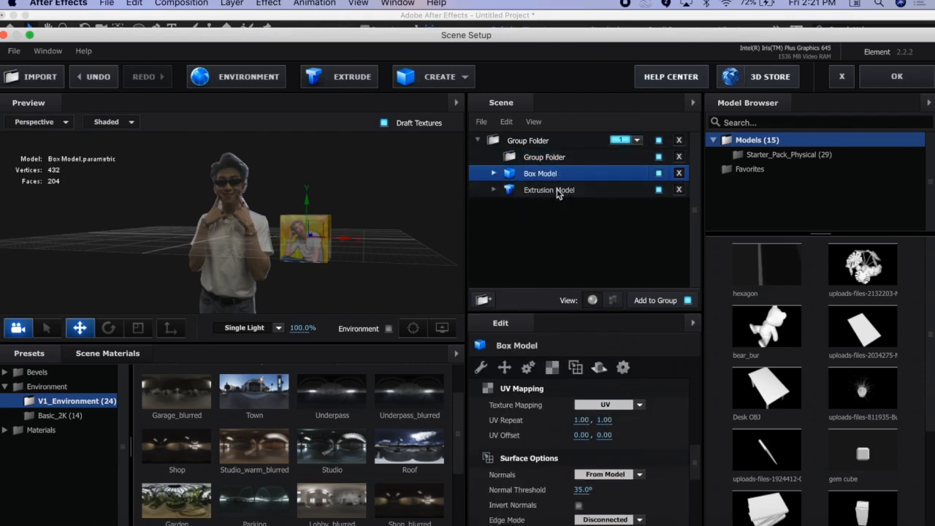
{"action": "left_click", "coordinate": [560, 192], "text": "shift"}
{"action": "left_click_drag", "start_coordinate": [543, 175], "coordinate": [561, 156]}
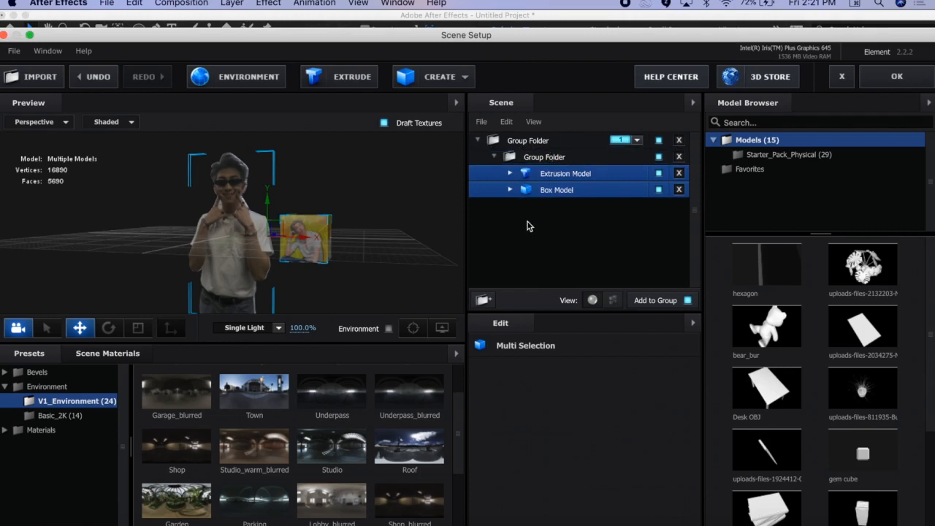
{"action": "key", "text": "super+z"}
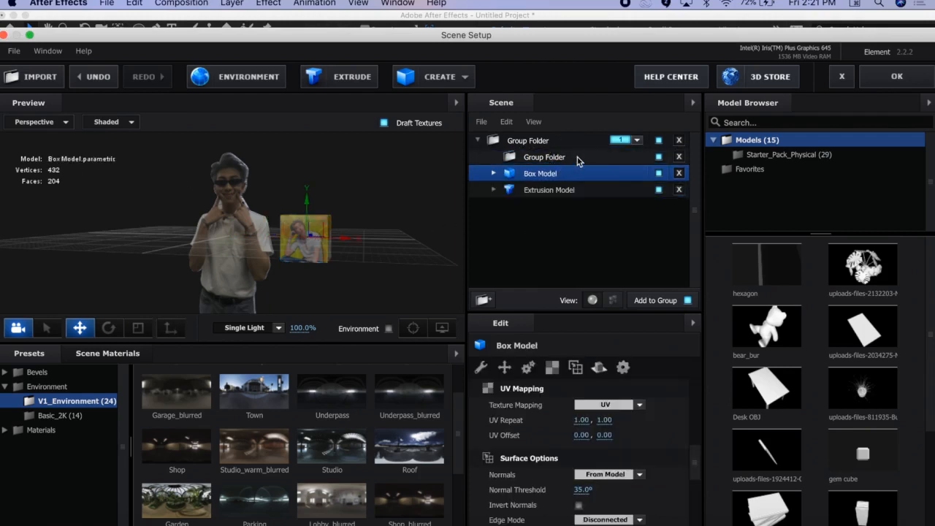
{"action": "left_click_drag", "start_coordinate": [539, 173], "coordinate": [574, 155]}
Duplicate the Box Model, raise the copy along Y above the original, and try scaling the folder holding both boxes
{"action": "key", "text": "super+d"}
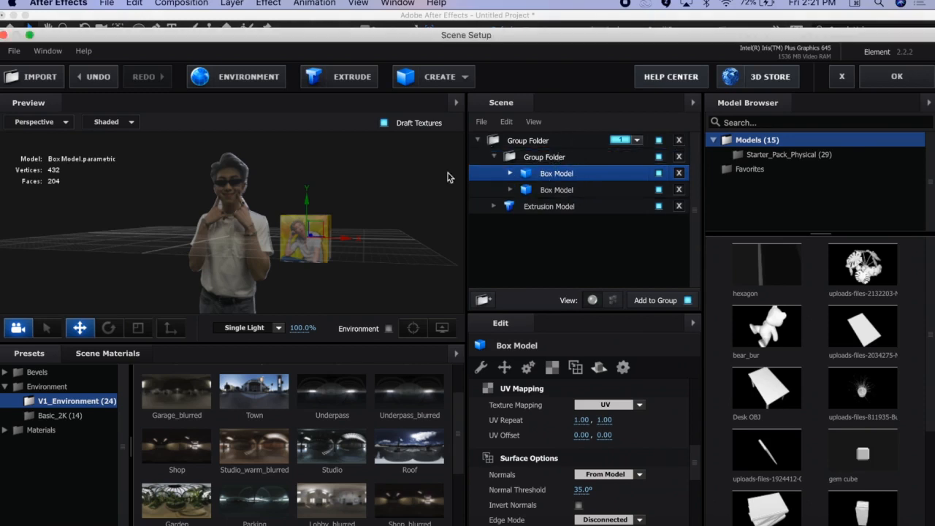
{"action": "left_click_drag", "start_coordinate": [307, 199], "coordinate": [324, 139]}
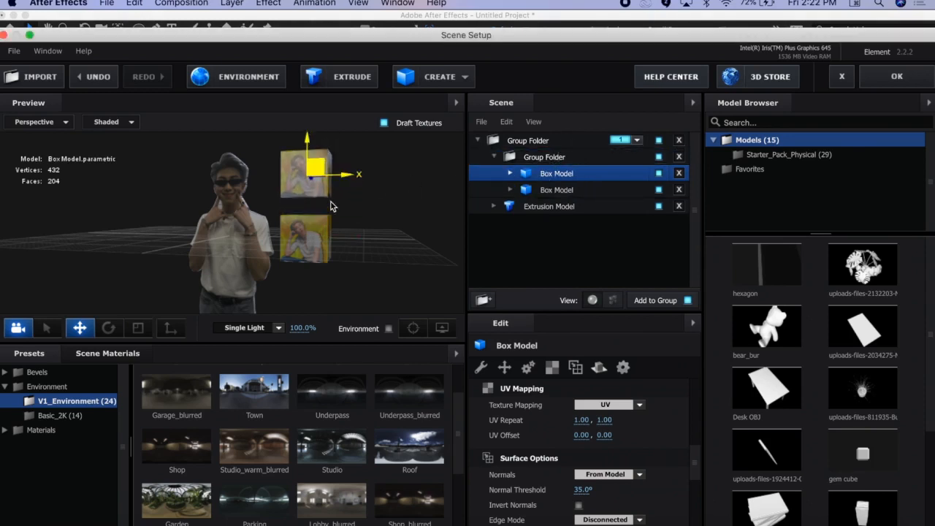
{"action": "left_click_drag", "start_coordinate": [336, 217], "coordinate": [341, 242]}
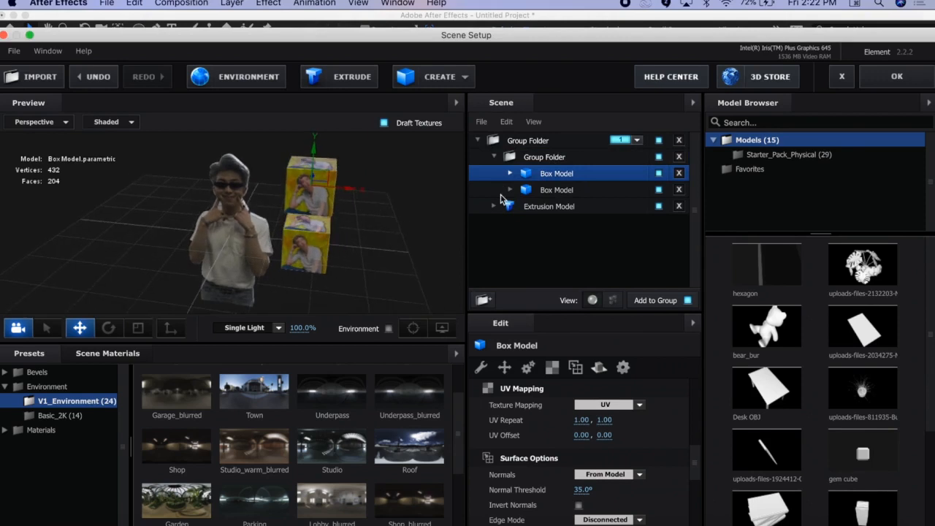
{"action": "left_click", "coordinate": [552, 156]}
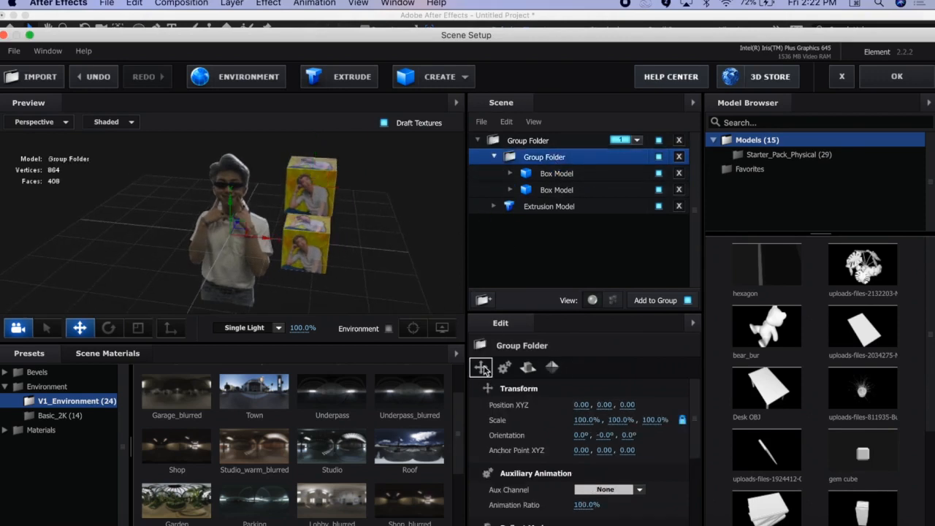
{"action": "left_click_drag", "start_coordinate": [586, 421], "coordinate": [626, 417]}
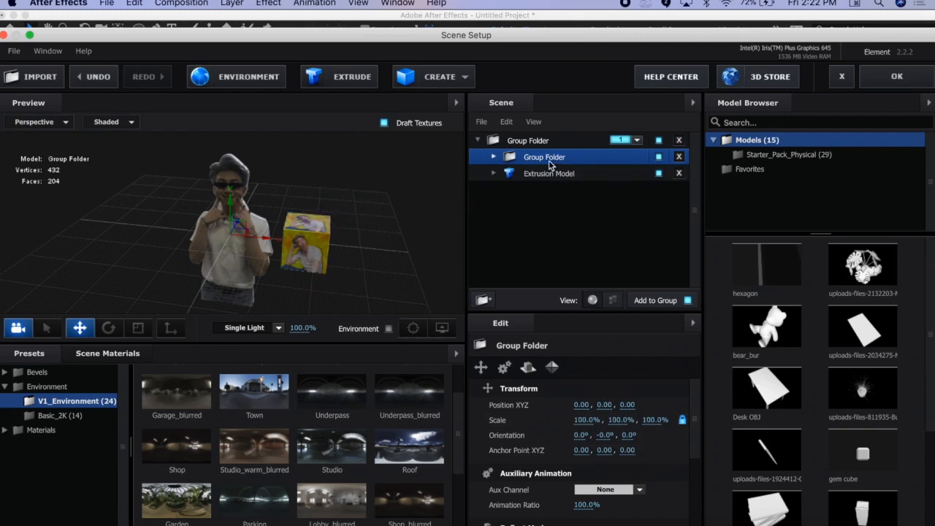
Move the nested Group Folder containing the box out to the top level and assign it to group 2
{"action": "left_click_drag", "start_coordinate": [550, 165], "coordinate": [556, 136]}
{"action": "left_click", "coordinate": [619, 141]}
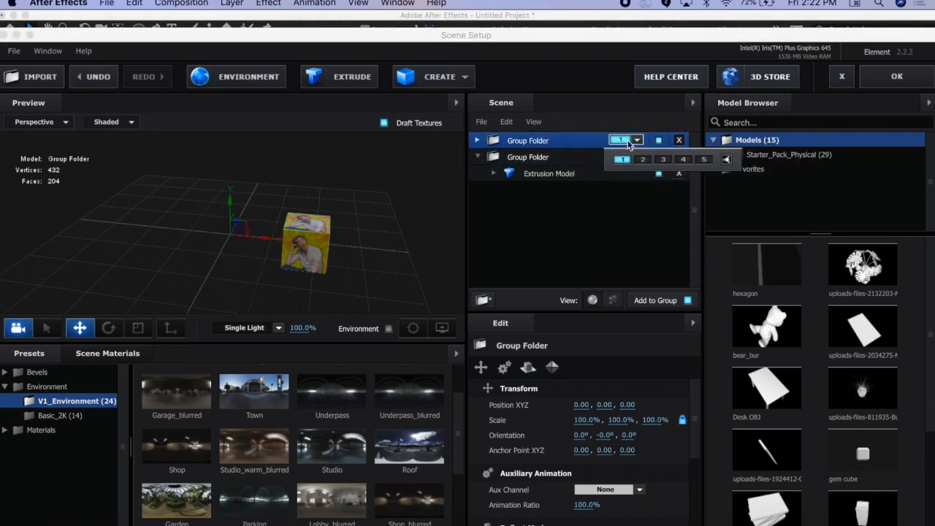
{"action": "left_click", "coordinate": [642, 160]}
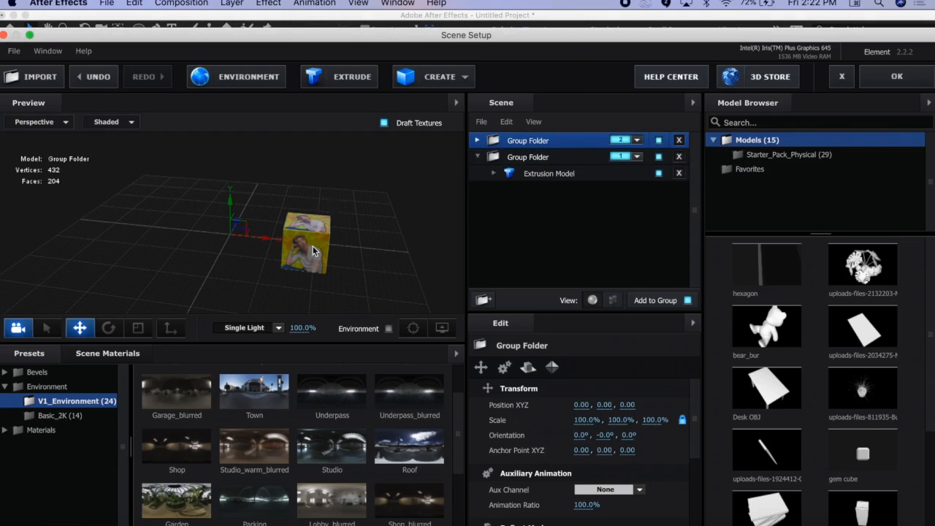
Preview each group folder's model separately and accept the scene setup
{"action": "left_click", "coordinate": [549, 157]}
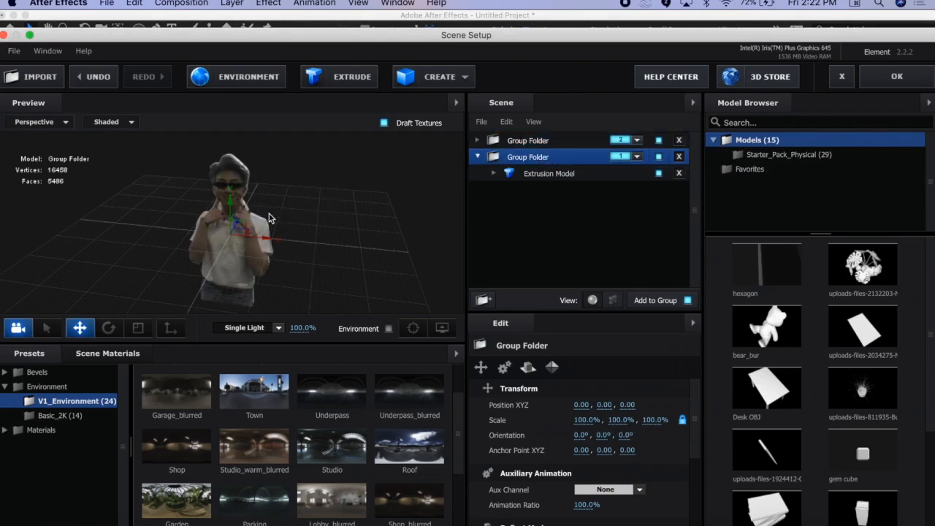
{"action": "left_click", "coordinate": [548, 140]}
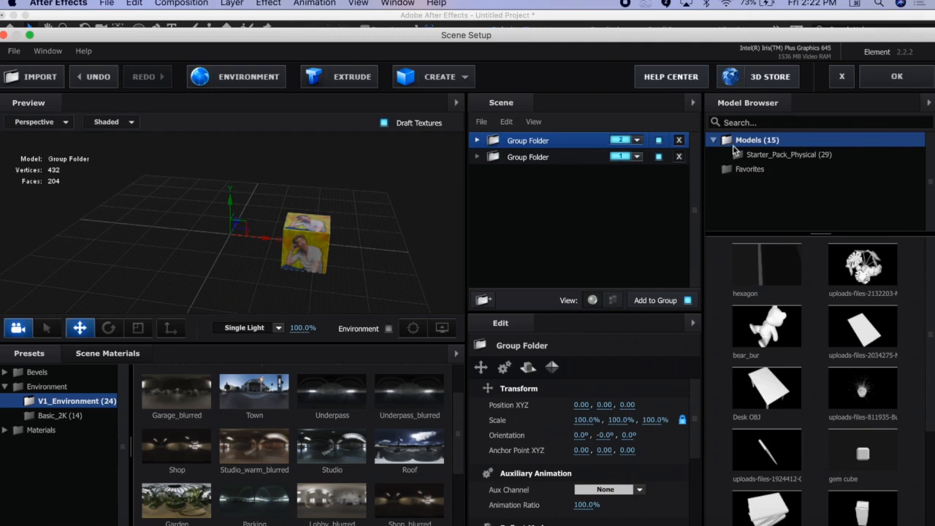
{"action": "left_click", "coordinate": [896, 77]}
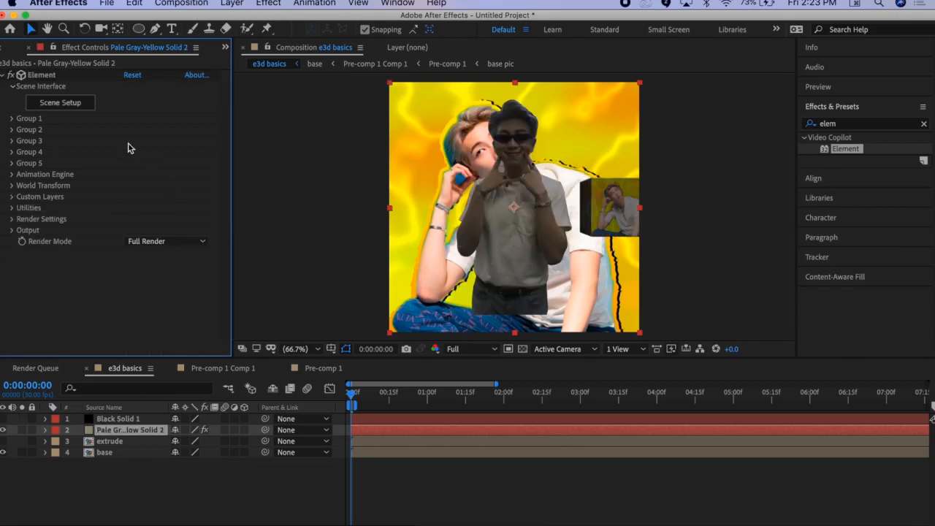
Try shifting Element's World Position XY and changing its World Scale, and undo both changes
{"action": "left_click", "coordinate": [13, 187]}
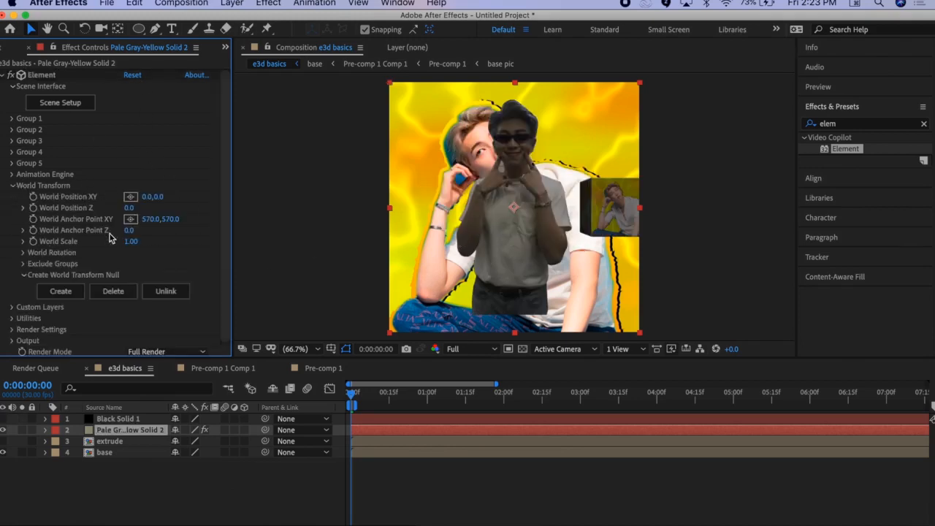
{"action": "left_click_drag", "start_coordinate": [153, 197], "coordinate": [84, 193]}
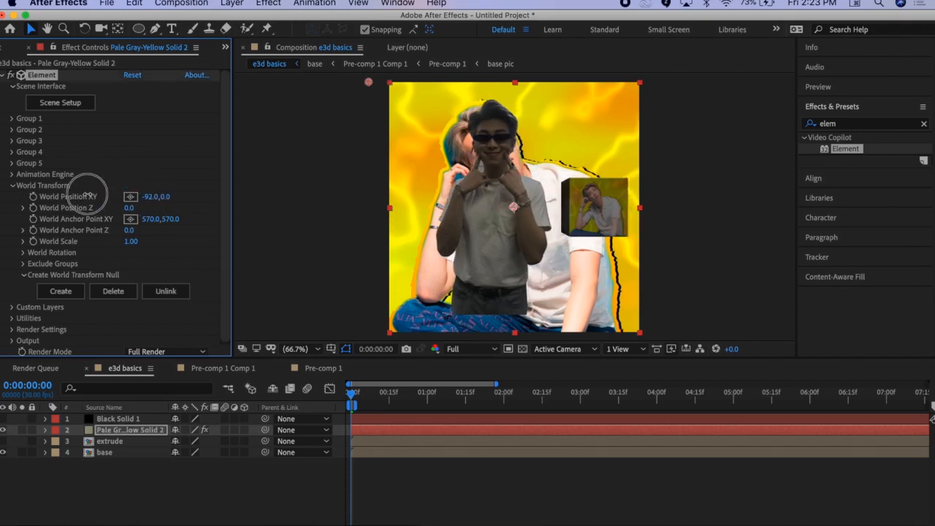
{"action": "left_click_drag", "start_coordinate": [125, 241], "coordinate": [149, 253]}
{"action": "key", "text": "super+z"}
{"action": "key", "text": "super+z"}
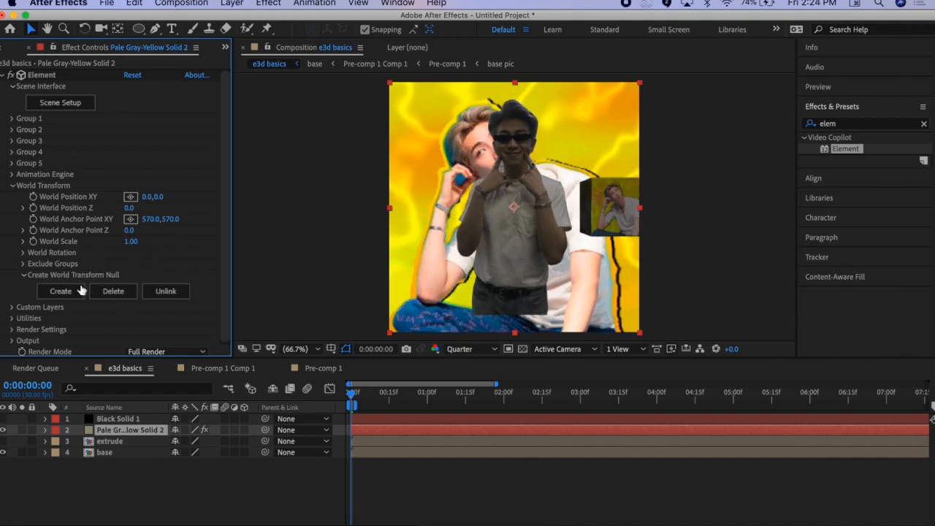
Keyframe Element's World Position XY from 190.0,0.0 at the start to 0.0,0.0 at about 1:11
{"action": "left_click", "coordinate": [45, 197]}
{"action": "key", "text": "u"}
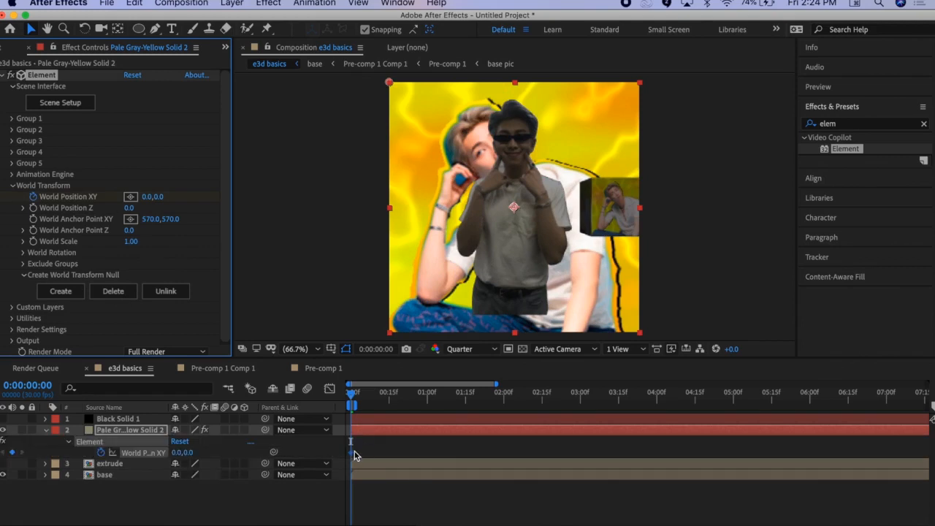
{"action": "left_click_drag", "start_coordinate": [353, 453], "coordinate": [455, 453]}
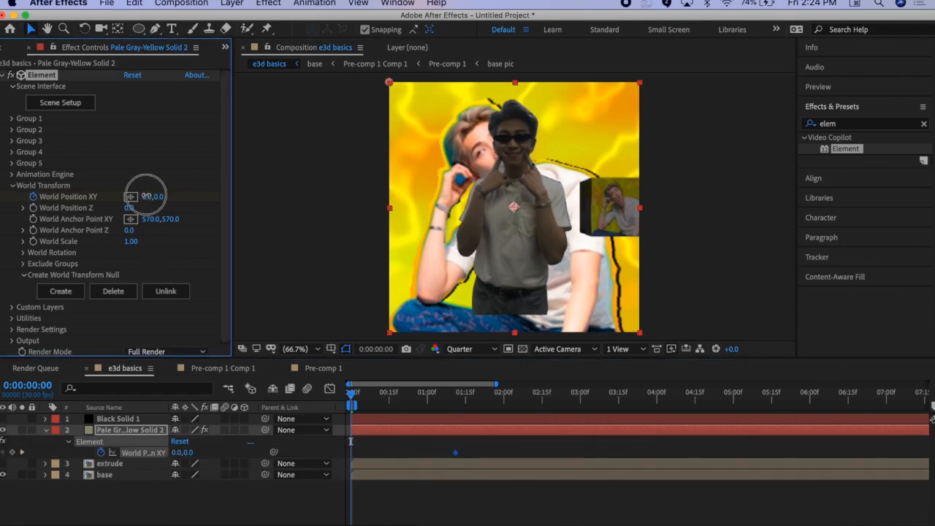
{"action": "left_click_drag", "start_coordinate": [146, 194], "coordinate": [278, 194]}
View the World Position XY animation in the Graph Editor and undo its keyframes
{"action": "left_click", "coordinate": [329, 387]}
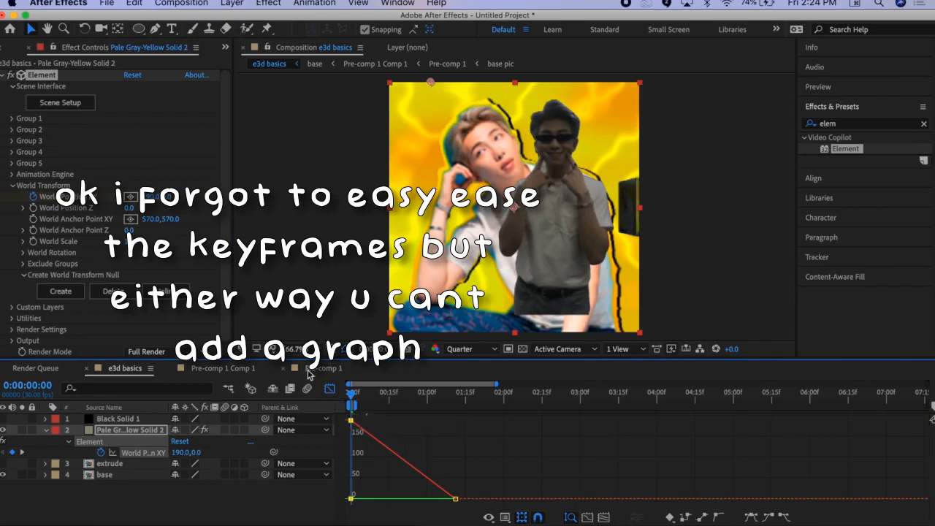
{"action": "left_click", "coordinate": [329, 388]}
{"action": "key", "text": "super+z"}
{"action": "key", "text": "super+z"}
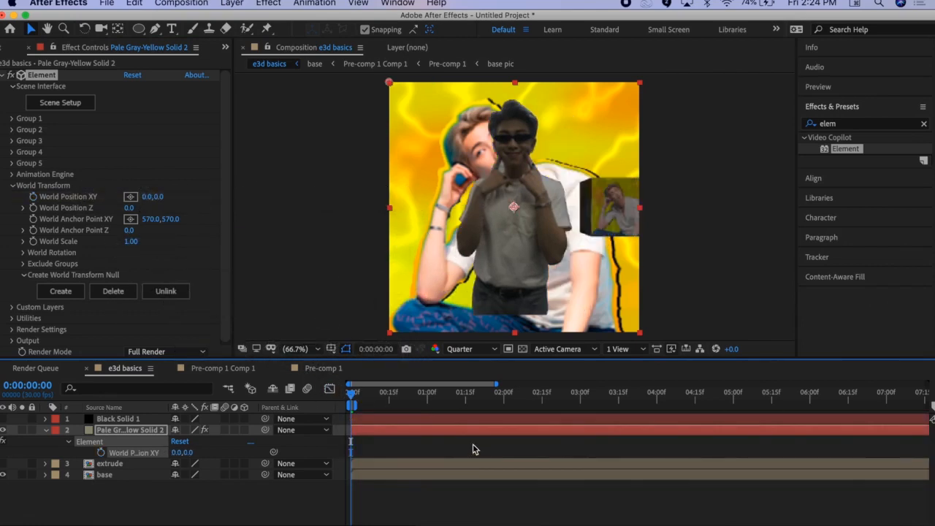
Create a World Transform Null for the Element scene and separate its Position into X, Y and Z dimensions
{"action": "left_click", "coordinate": [61, 291]}
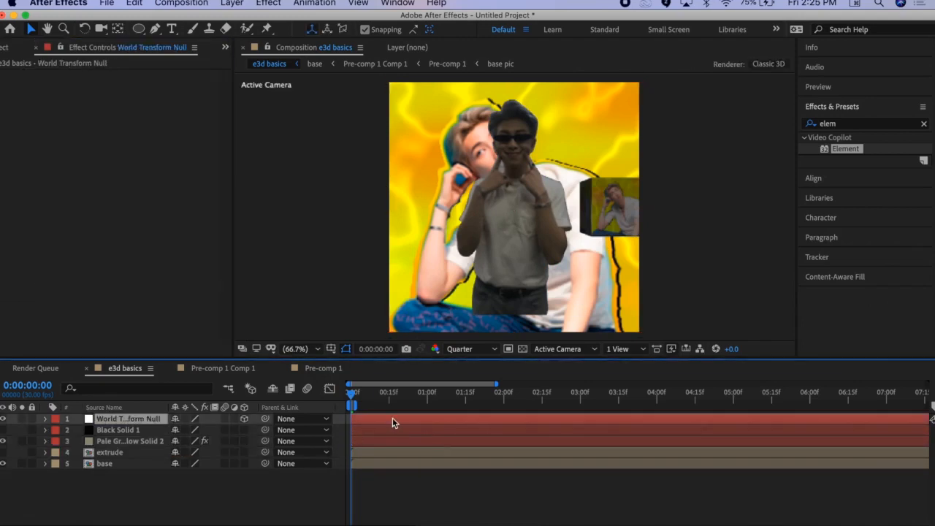
{"action": "key", "text": "p"}
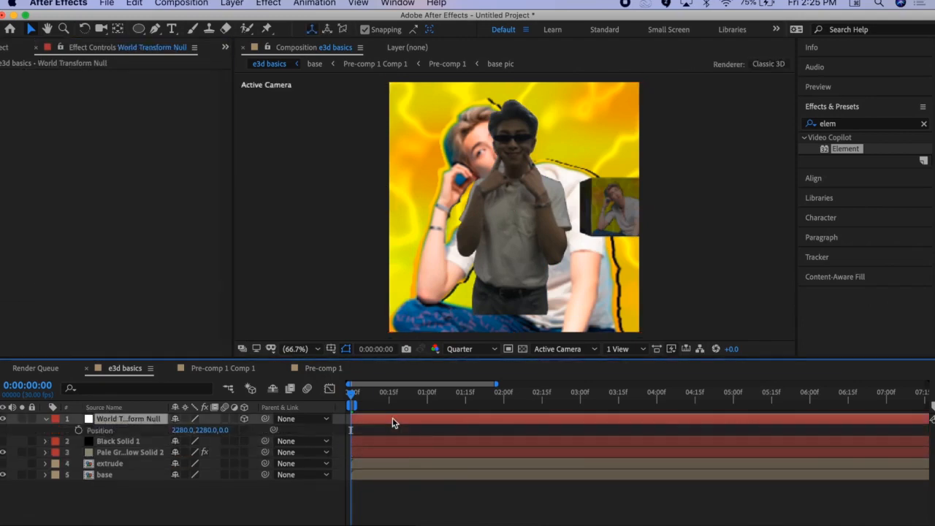
{"action": "right_click", "coordinate": [97, 431]}
{"action": "left_click", "coordinate": [146, 399]}
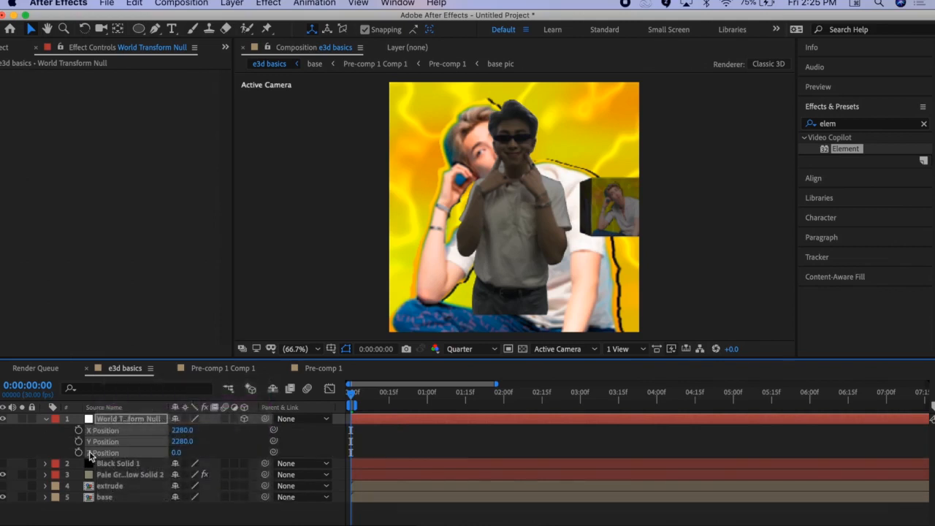
Keyframe the World Transform Null's X Position from 2488.0 at the start to 2280.0 at about 1:16
{"action": "left_click", "coordinate": [78, 430]}
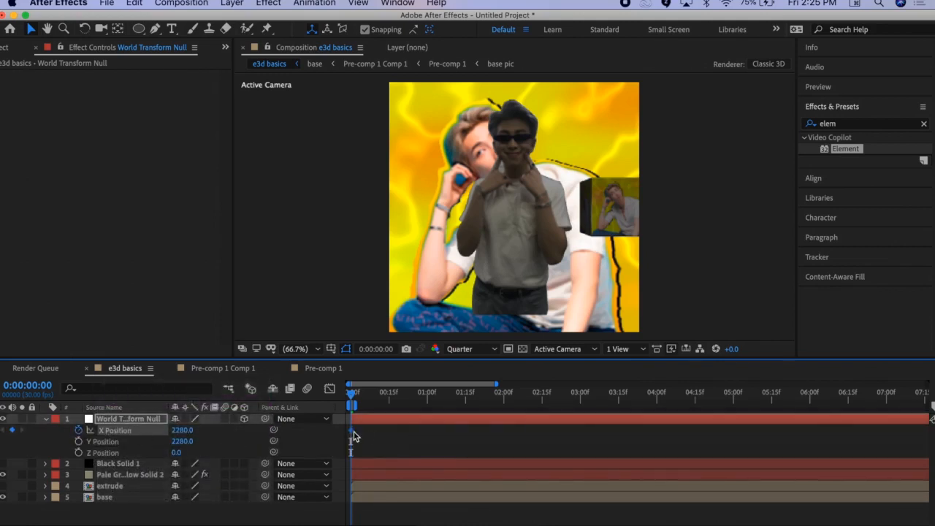
{"action": "left_click_drag", "start_coordinate": [354, 432], "coordinate": [468, 431]}
{"action": "left_click_drag", "start_coordinate": [181, 431], "coordinate": [338, 432]}
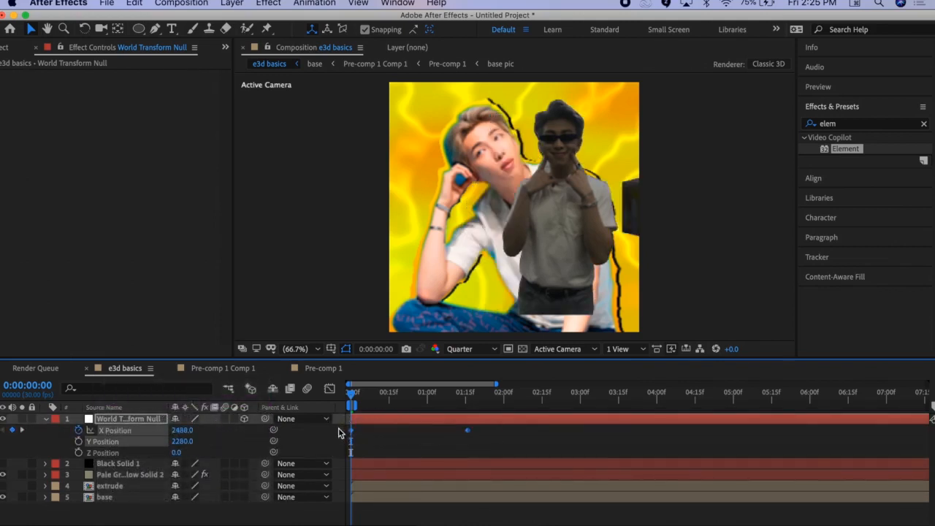
Reshape the easing curve of the null's X Position animation from its first keyframe in the Graph Editor
{"action": "left_click", "coordinate": [329, 388]}
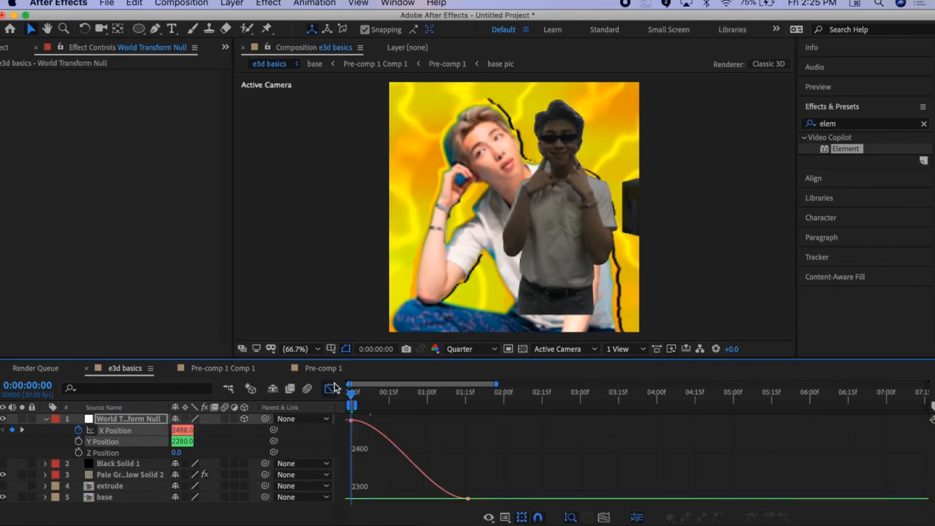
{"action": "left_click", "coordinate": [352, 420]}
{"action": "left_click_drag", "start_coordinate": [389, 420], "coordinate": [463, 448]}
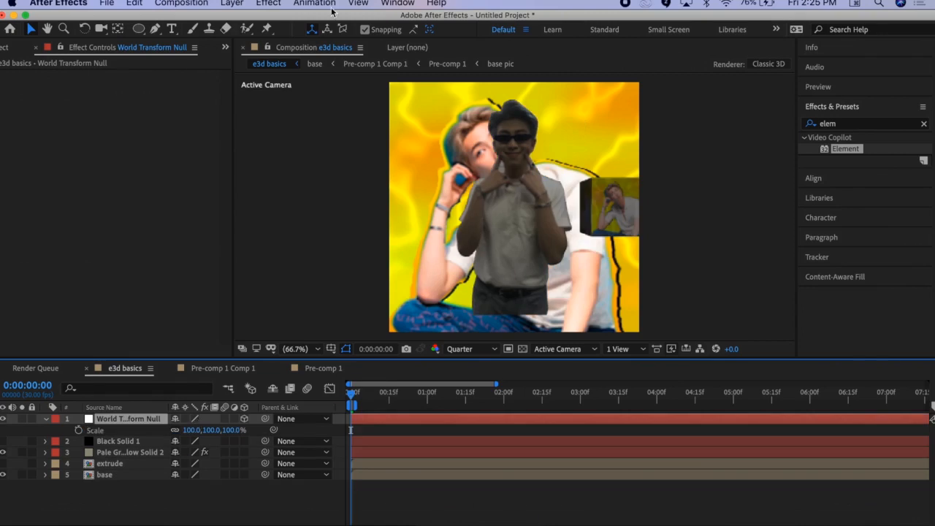
Try rotating the World Transform Null about its X axis and undo the rotation
{"action": "left_click", "coordinate": [238, 3]}
{"action": "left_click", "coordinate": [165, 155]}
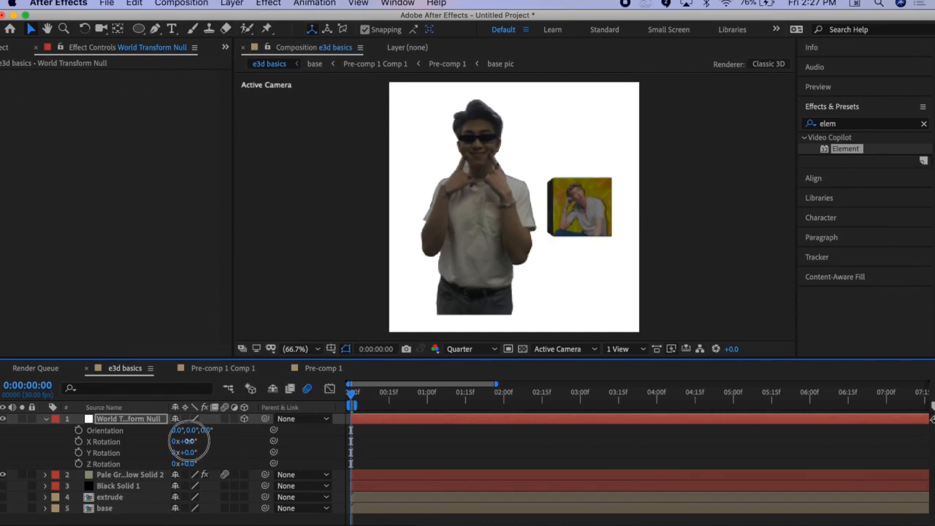
{"action": "left_click_drag", "start_coordinate": [188, 441], "coordinate": [149, 441]}
{"action": "key", "text": "super+z"}
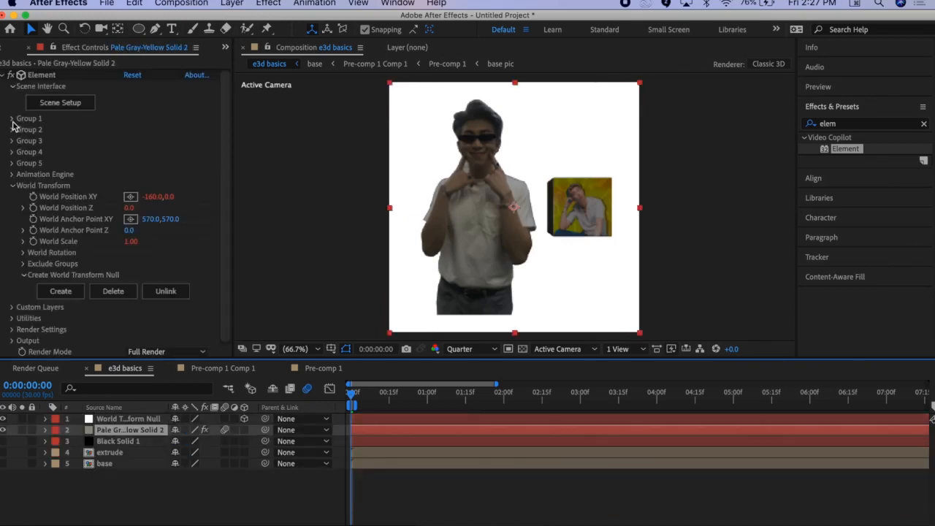
Create a group null for Element's Group 1 through its Group Utilities
{"action": "left_click", "coordinate": [11, 119]}
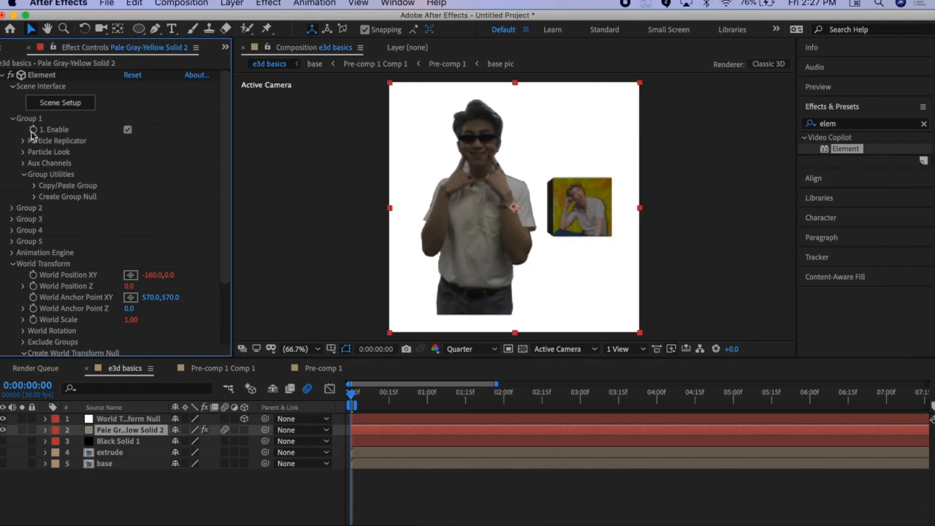
{"action": "left_click", "coordinate": [34, 198]}
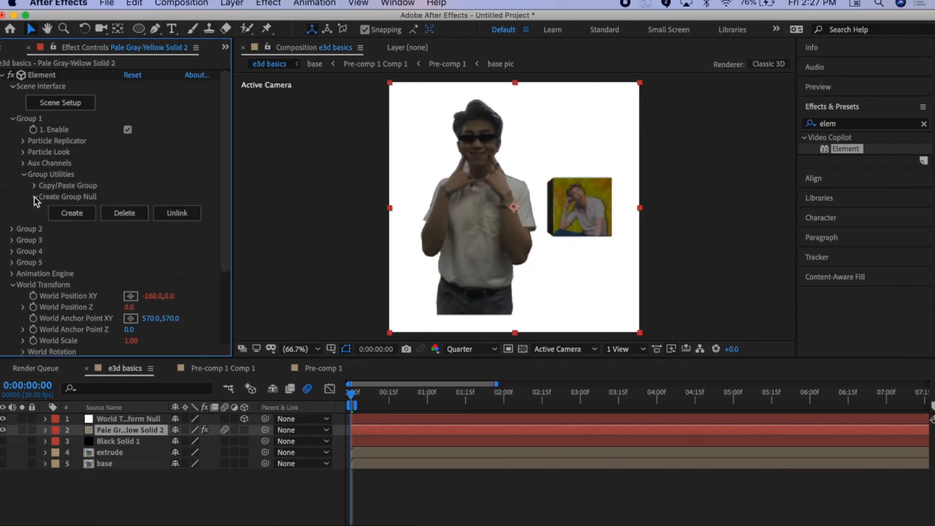
{"action": "left_click", "coordinate": [71, 213]}
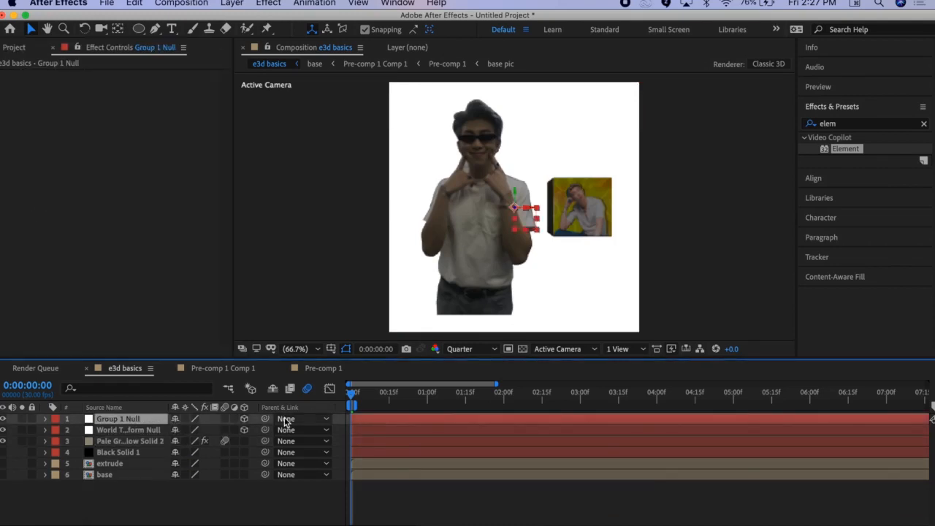
Try setting the Group 1 Null's X Rotation to 94° and undo the change
{"action": "key", "text": "r"}
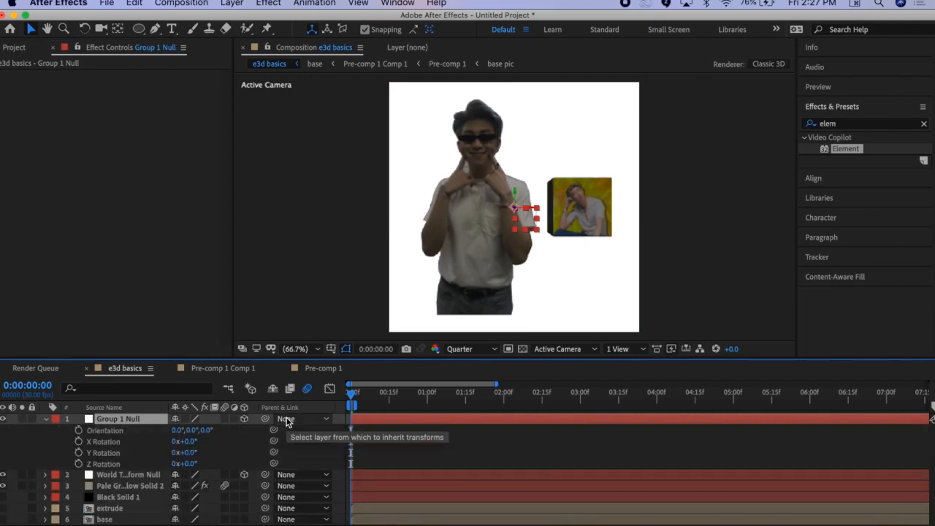
{"action": "left_click_drag", "start_coordinate": [221, 442], "coordinate": [255, 444]}
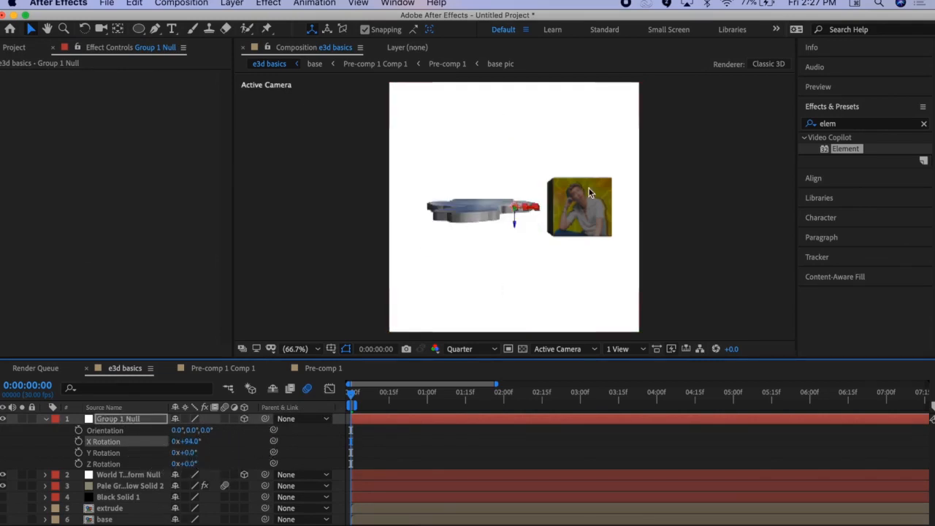
{"action": "key", "text": "super+z"}
Create a group null for Group 2 of the Element effect on the pale gray-yellow solid
{"action": "left_click", "coordinate": [398, 485]}
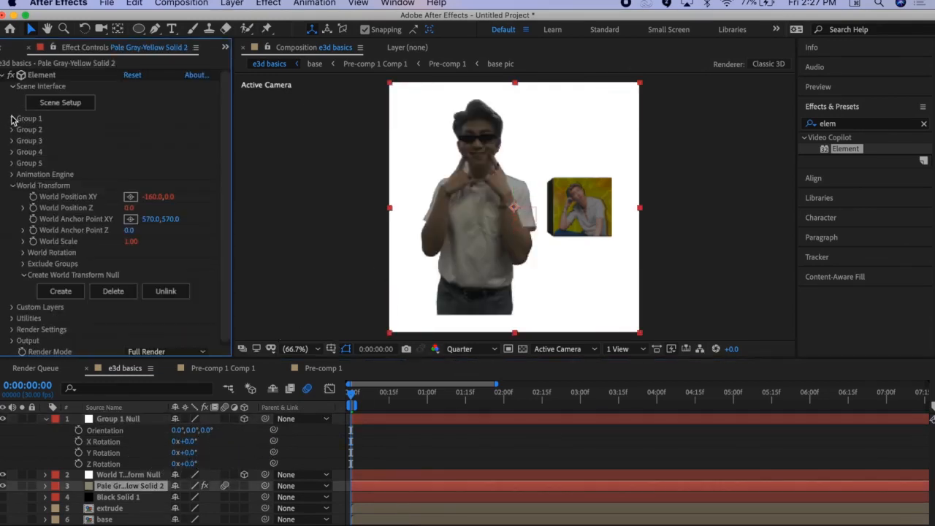
{"action": "left_click", "coordinate": [12, 130]}
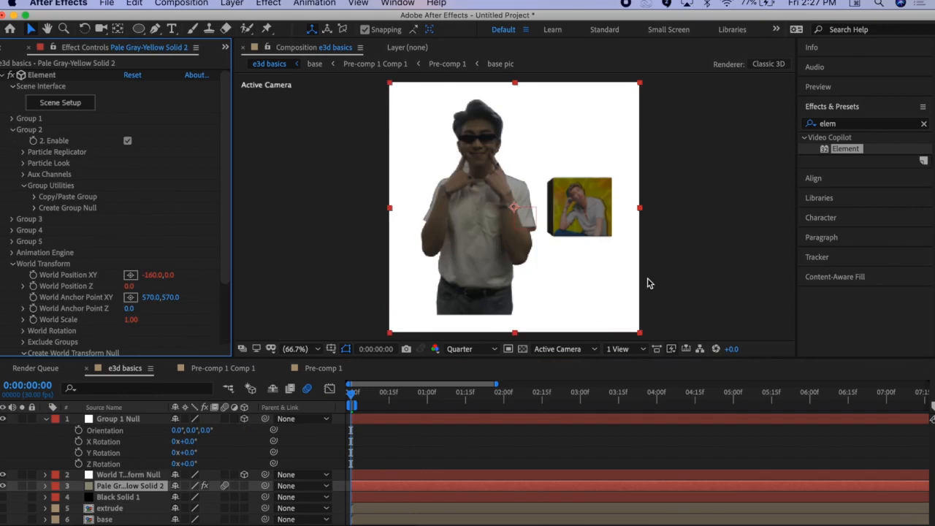
{"action": "left_click", "coordinate": [34, 207]}
{"action": "left_click", "coordinate": [71, 223]}
Try rotating the Group 2 Null about its X axis
{"action": "left_click", "coordinate": [132, 419]}
{"action": "key", "text": "r"}
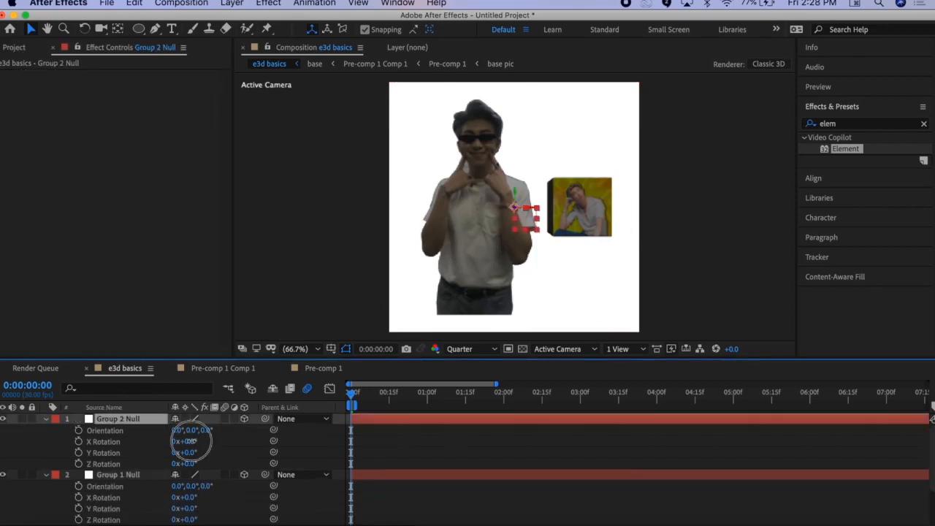
{"action": "mouse_move", "coordinate": [188, 441]}
{"action": "left_mouse_down"}
{"action": "mouse_move", "coordinate": [310, 427]}
{"action": "mouse_move", "coordinate": [186, 442]}
{"action": "left_mouse_up"}
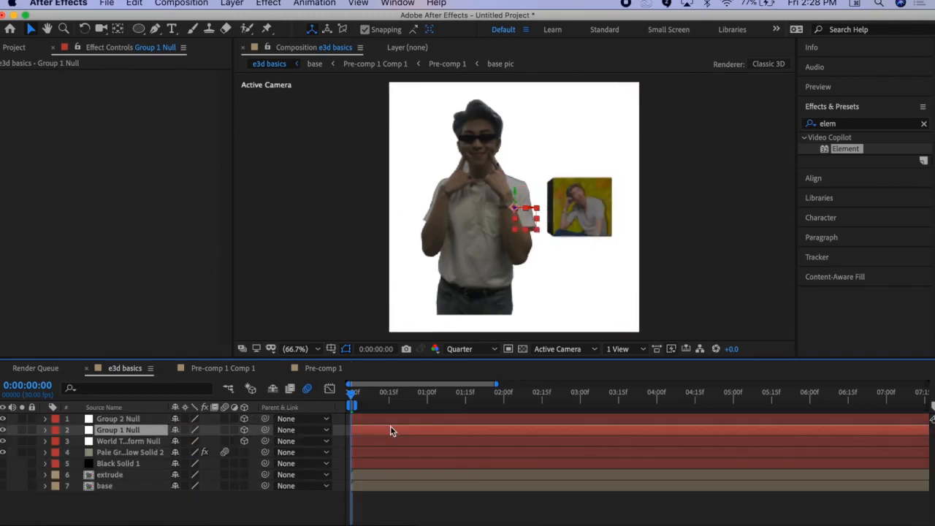